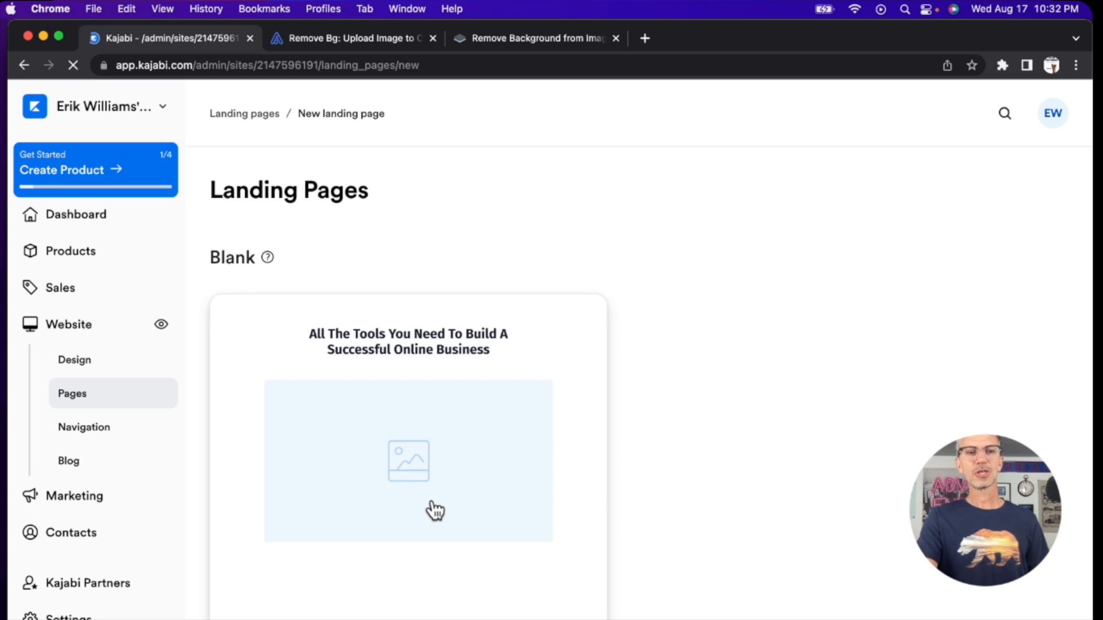
Step: Browse the landing page templates by category, from Blank and Sales through Link in bio, Thank you and Opt-in to Legacy Templates
scroll(432, 501, "down", 7)
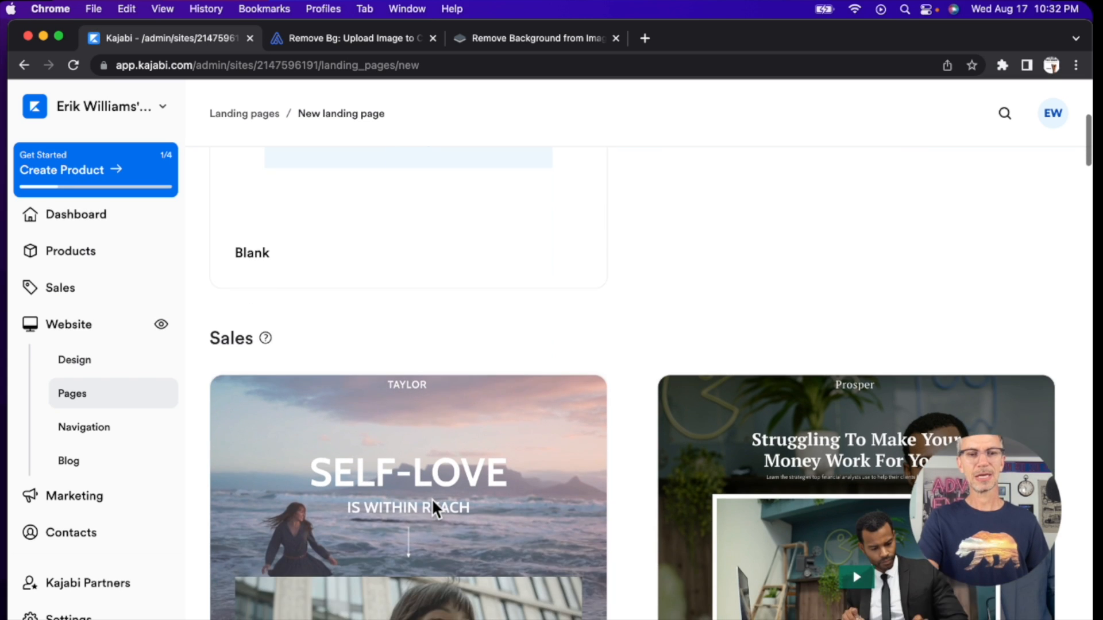
scroll(433, 501, "down", 7)
scroll(434, 508, "down", 14)
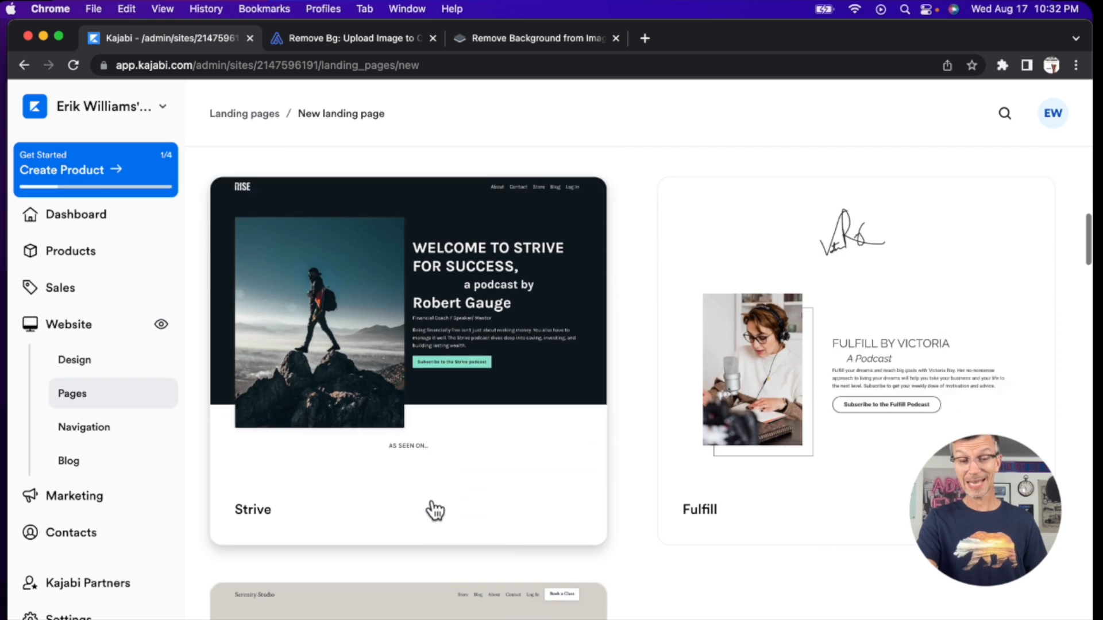
scroll(435, 510, "down", 14)
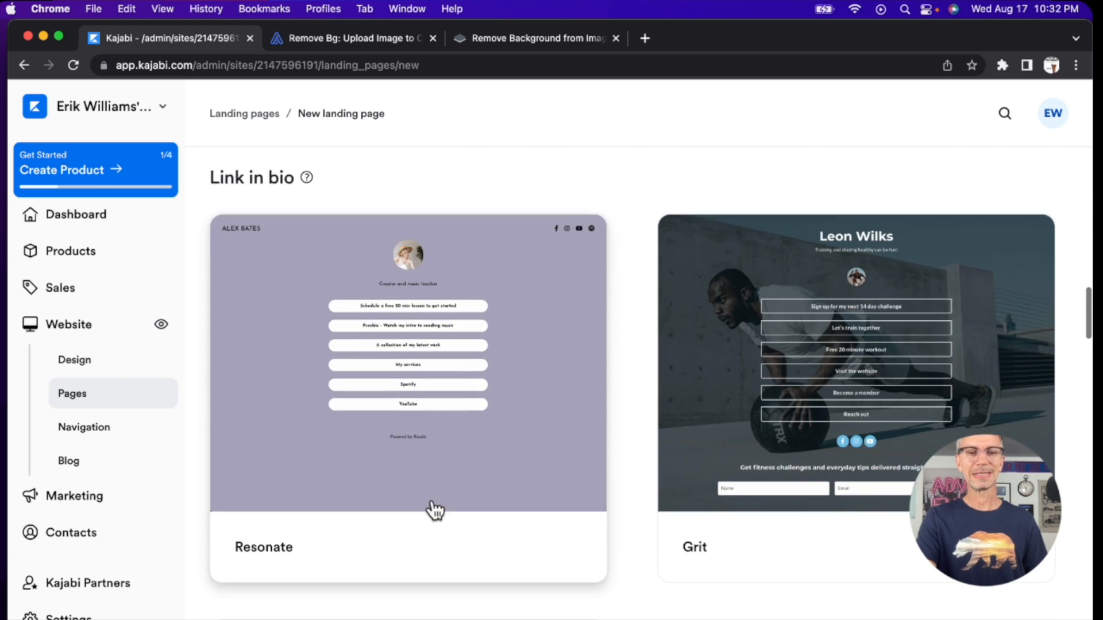
scroll(435, 510, "down", 10)
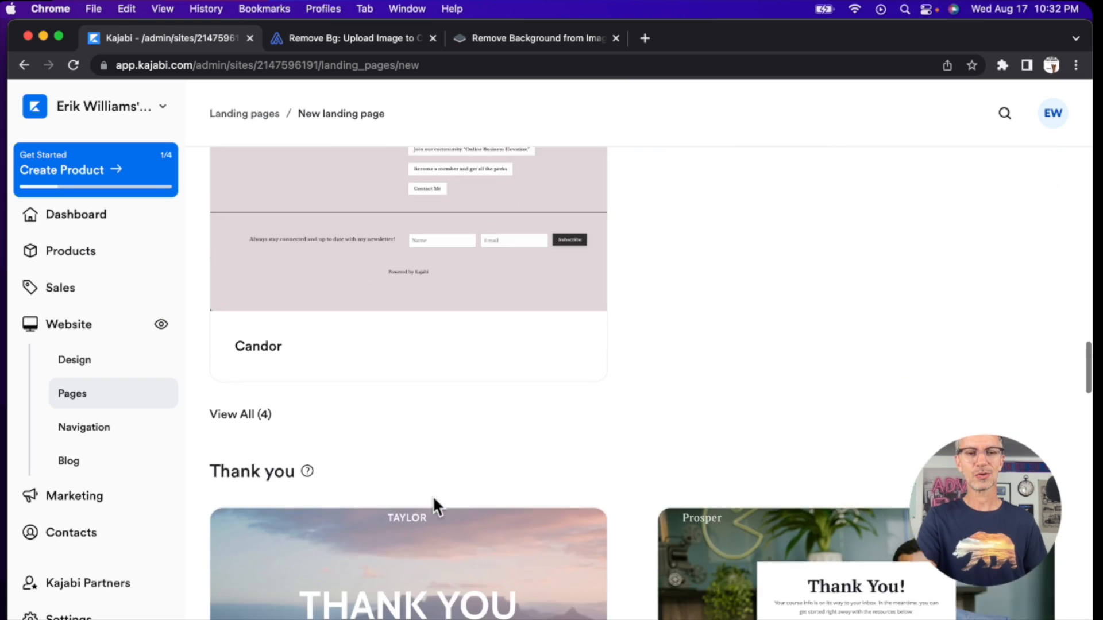
scroll(434, 499, "down", 5)
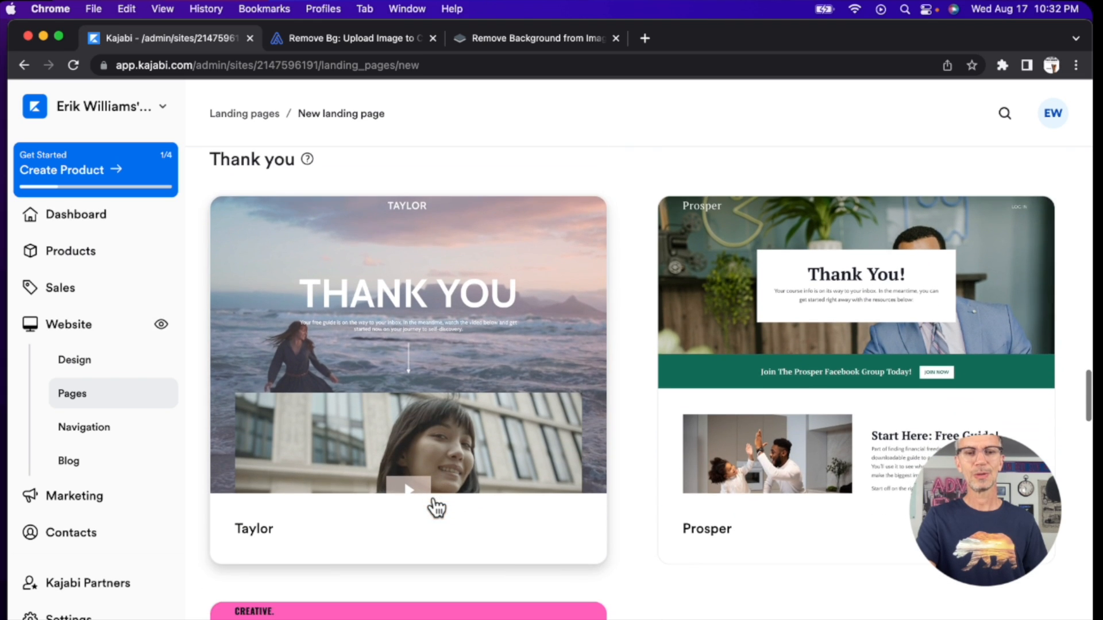
scroll(435, 508, "down", 12)
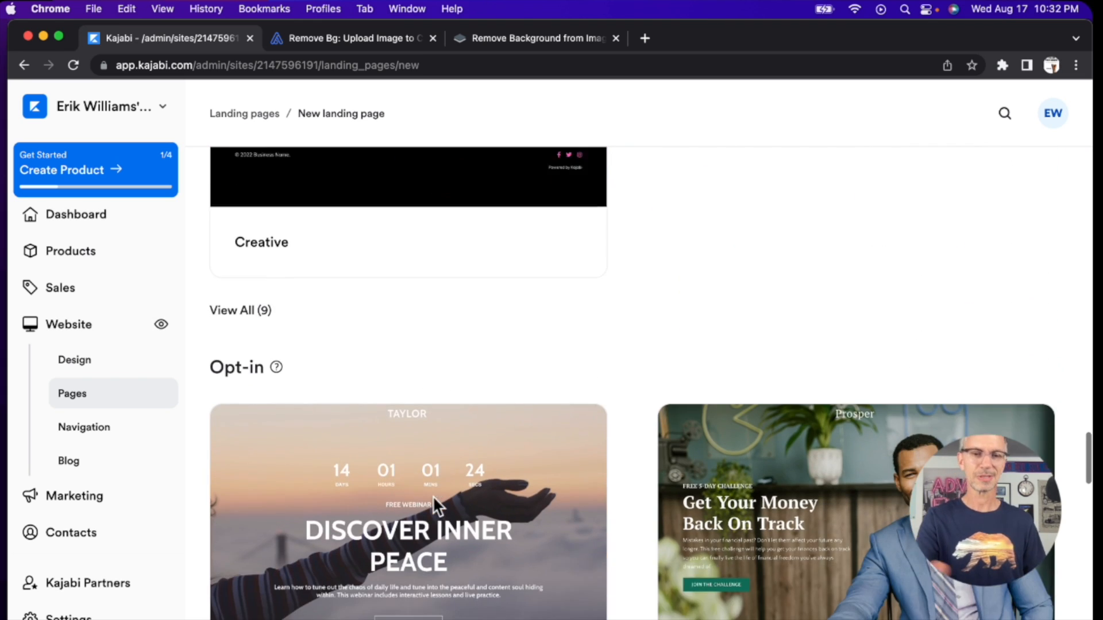
scroll(435, 507, "down", 5)
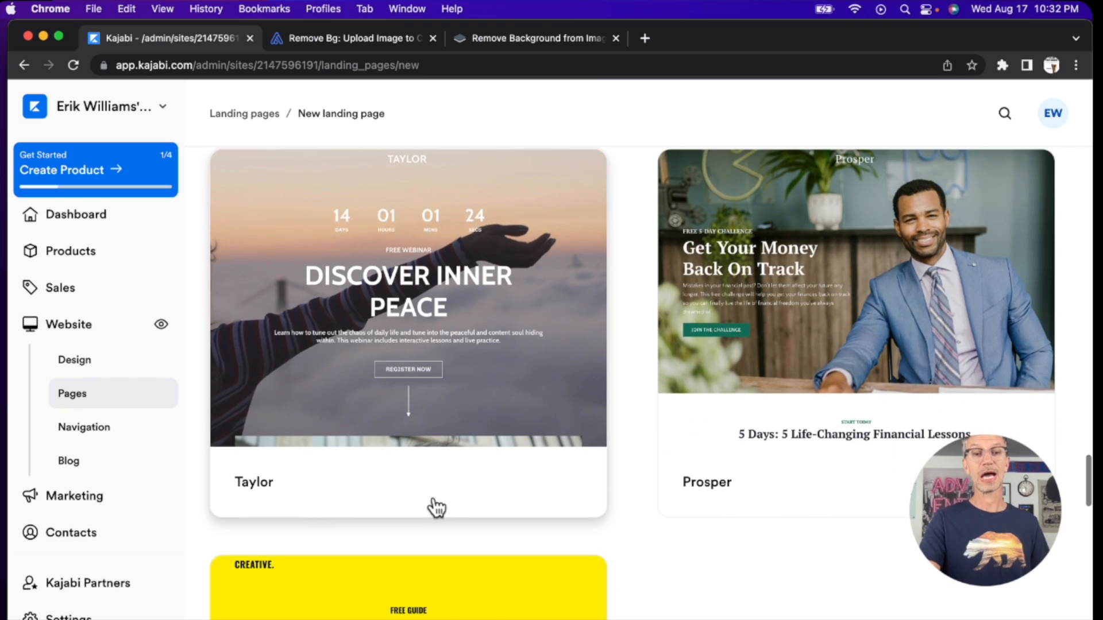
scroll(436, 508, "down", 14)
scroll(435, 508, "down", 18)
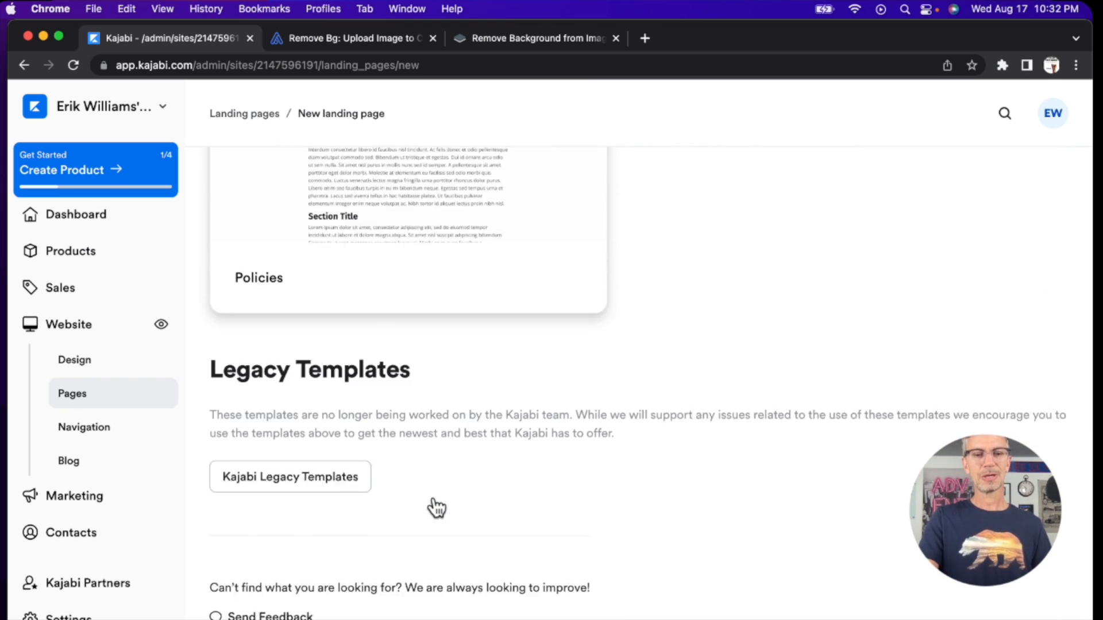
scroll(373, 511, "up", 15)
scroll(393, 525, "up", 15)
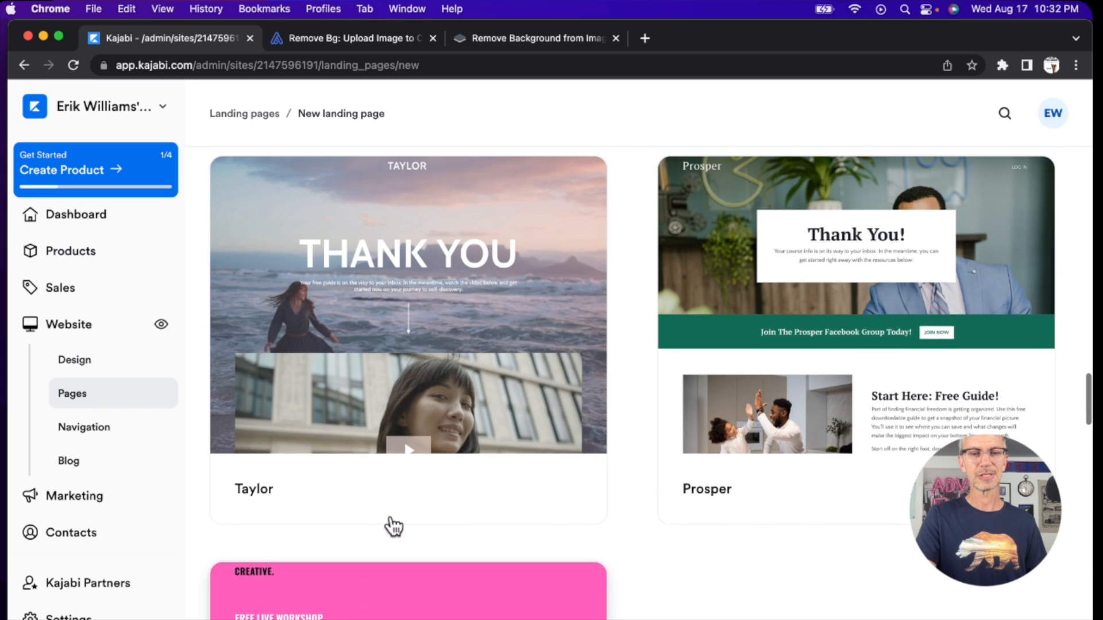
scroll(394, 525, "up", 3)
scroll(393, 525, "down", 15)
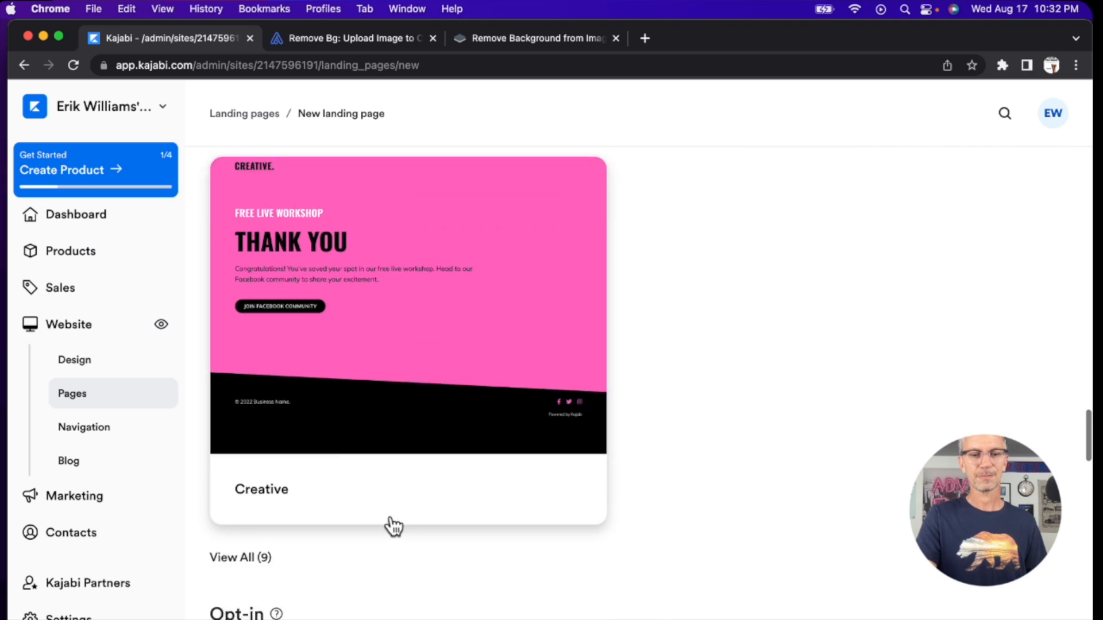
scroll(393, 525, "down", 5)
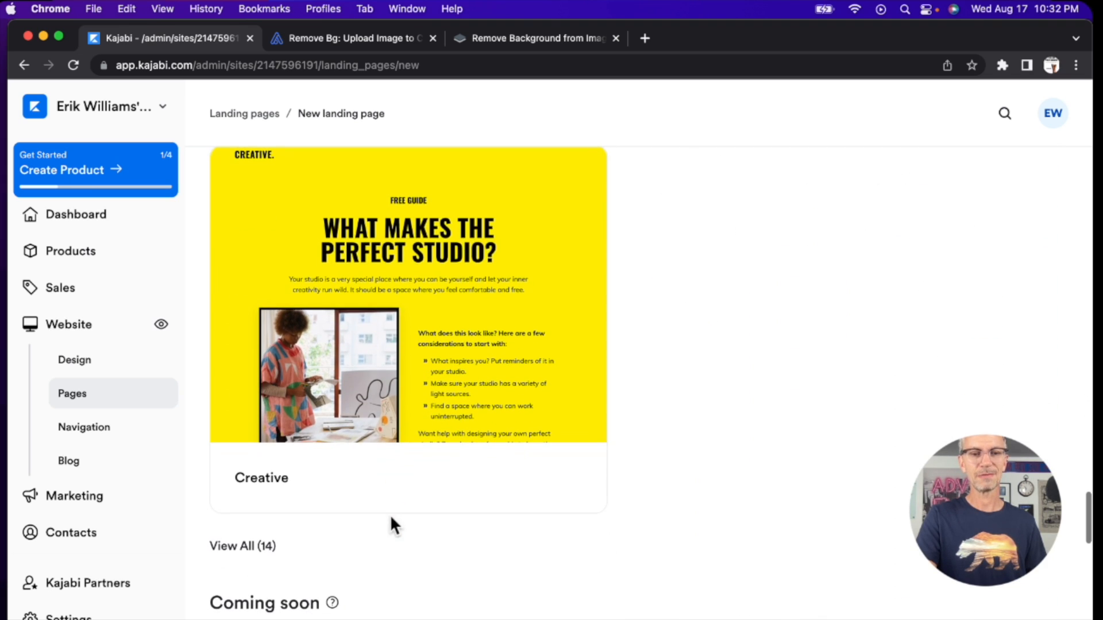
Step: Show all the Opt-in landing page templates and look through their designs
left_click(256, 545)
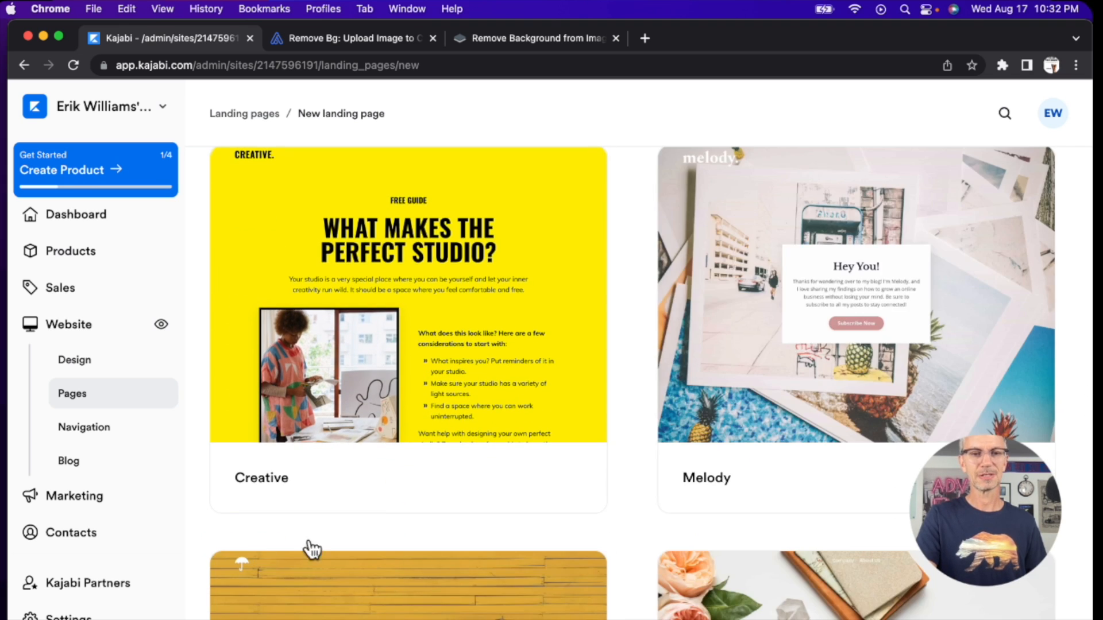
scroll(440, 492, "up", 2)
scroll(441, 485, "up", 10)
scroll(441, 485, "down", 8)
scroll(440, 485, "down", 13)
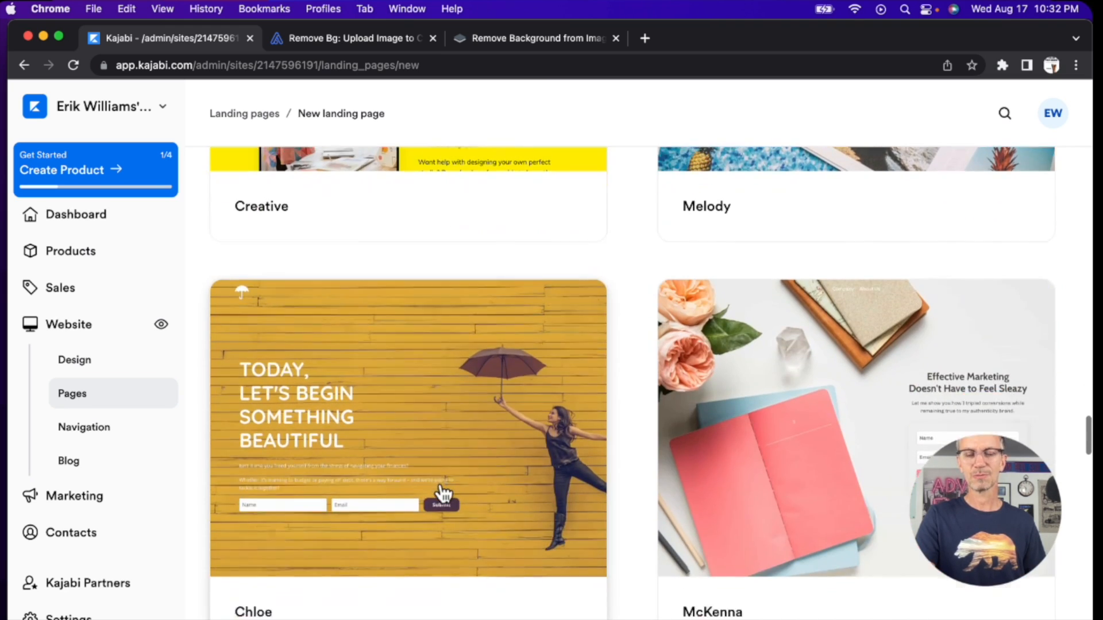
scroll(442, 492, "down", 9)
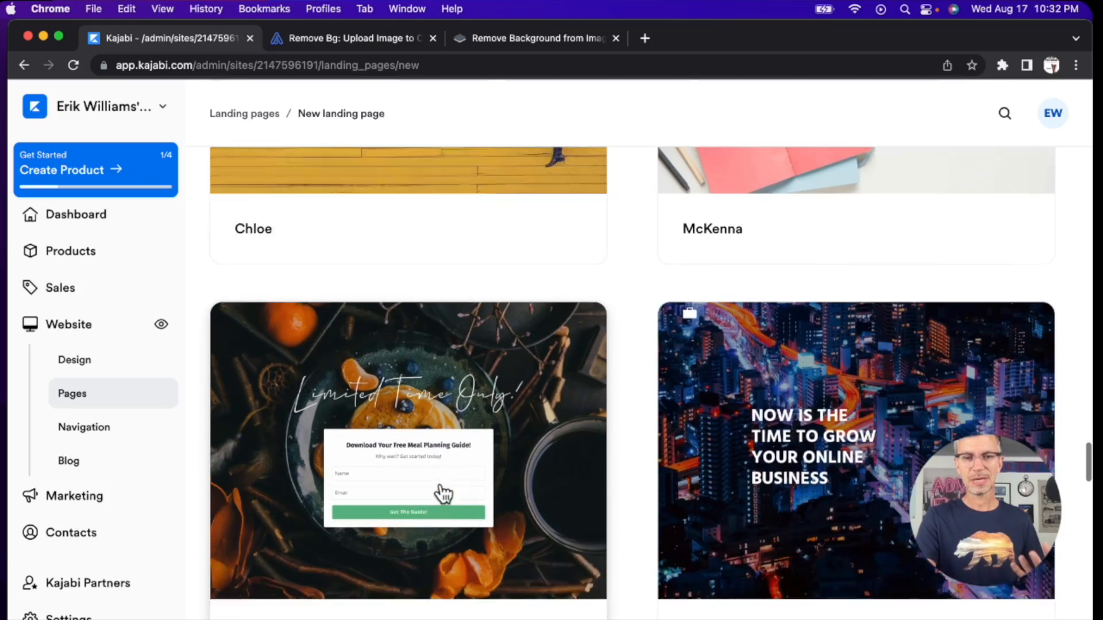
scroll(443, 492, "down", 2)
scroll(442, 492, "up", 3)
scroll(443, 493, "down", 10)
scroll(443, 493, "down", 4)
scroll(443, 493, "up", 20)
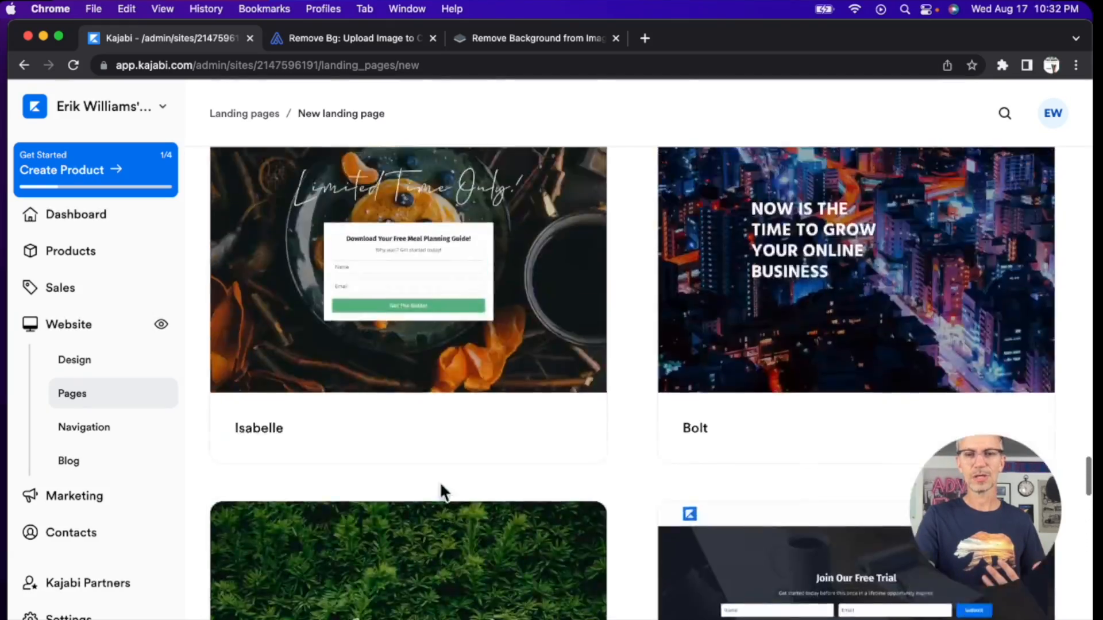
scroll(442, 492, "up", 3)
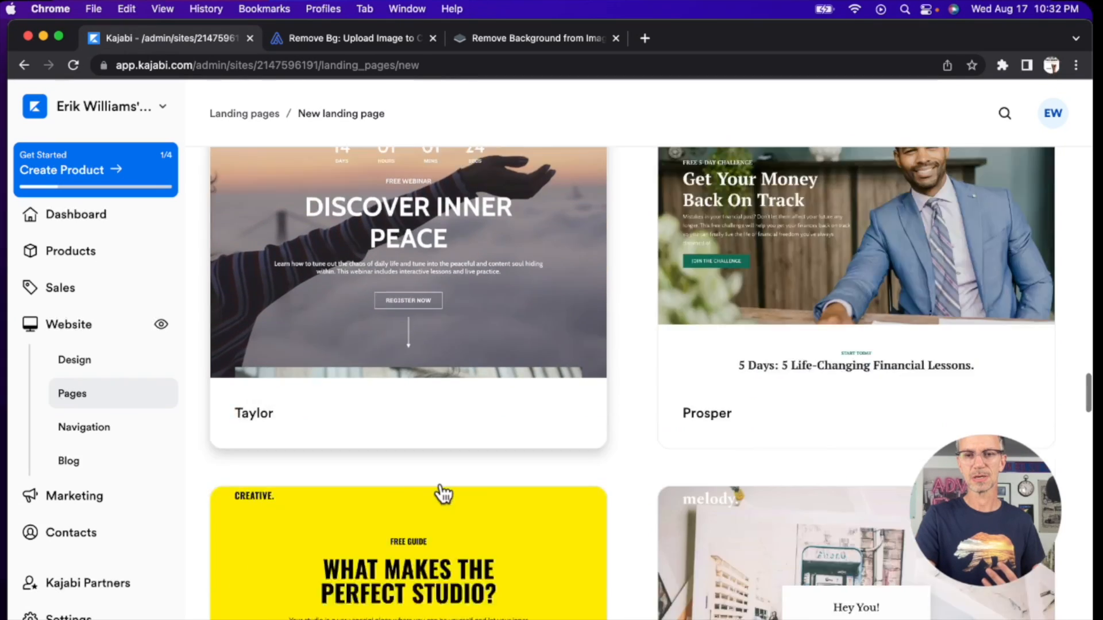
scroll(441, 493, "down", 8)
scroll(441, 488, "down", 5)
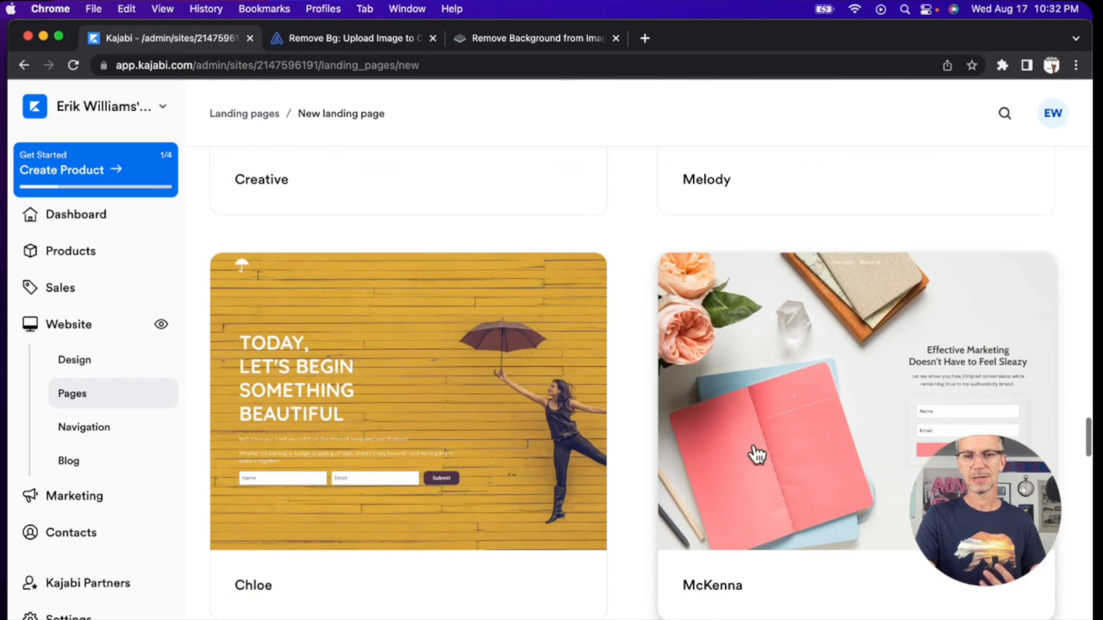
Step: Create a new landing page from the McKenna opt-in template with the title "Games E-Book"
left_click(780, 446)
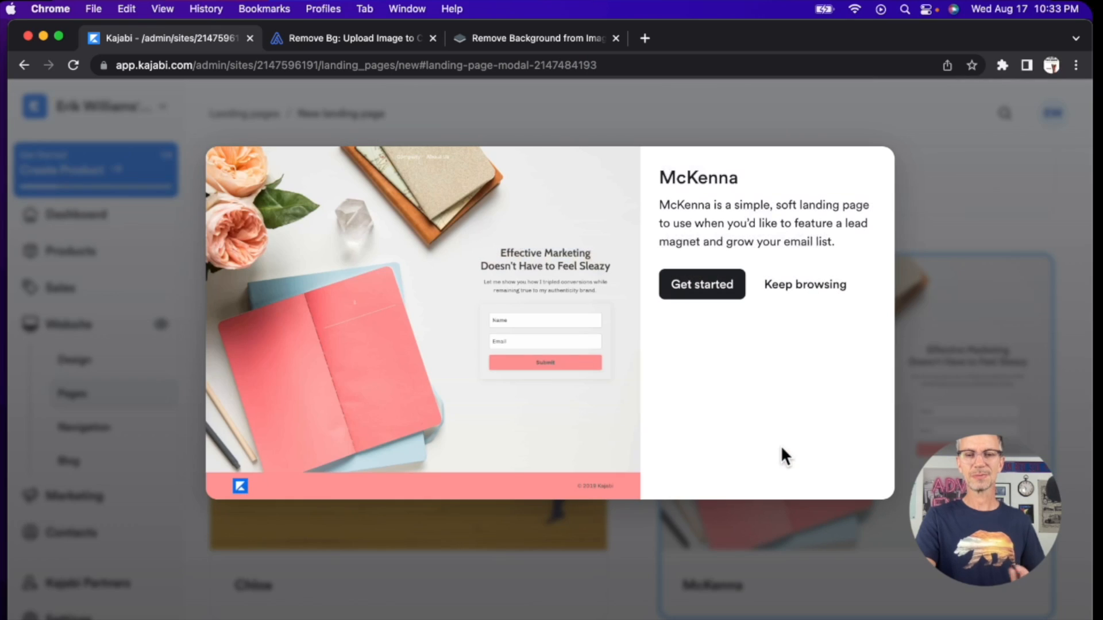
left_click(720, 288)
left_click(712, 301)
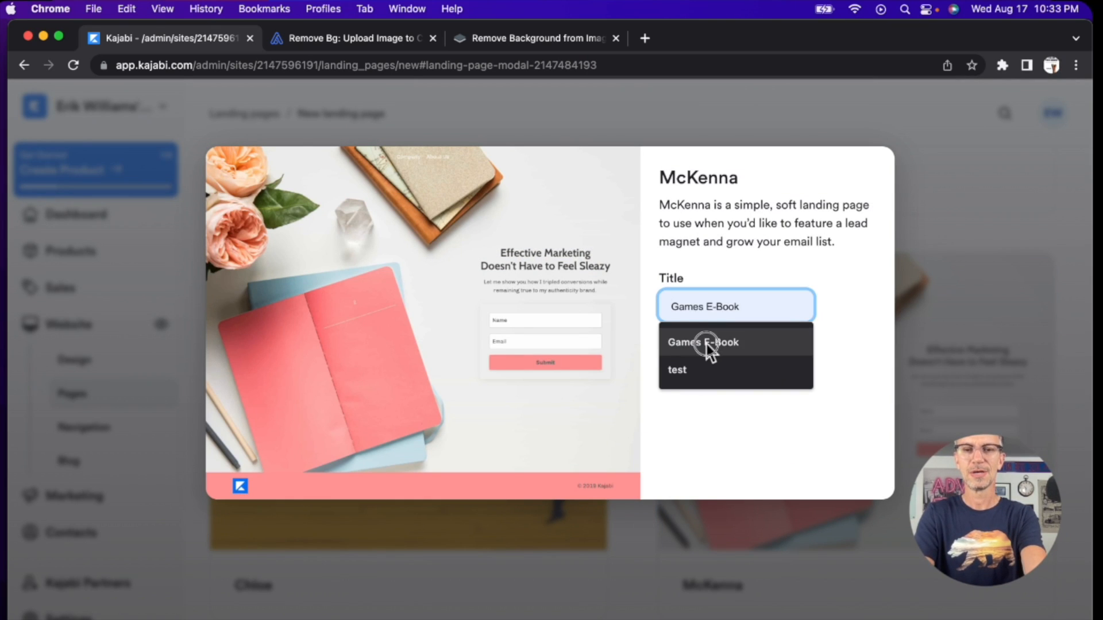
left_click(706, 345)
left_click(696, 361)
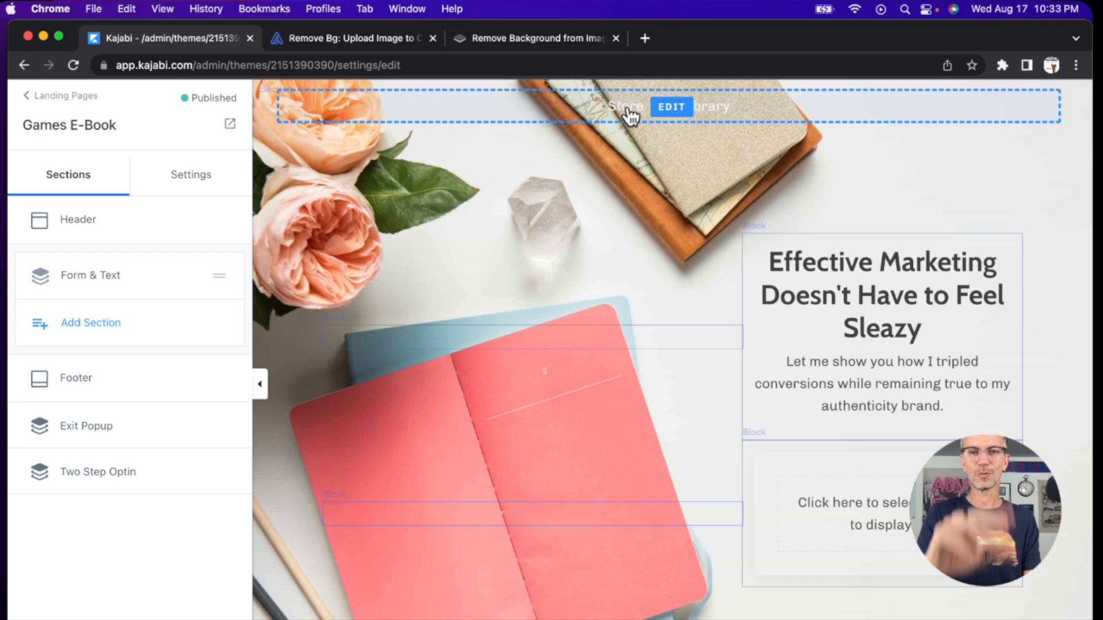
Step: Delete the navigation menu block from the landing page header and hide the header in its desktop layout
left_click(672, 109)
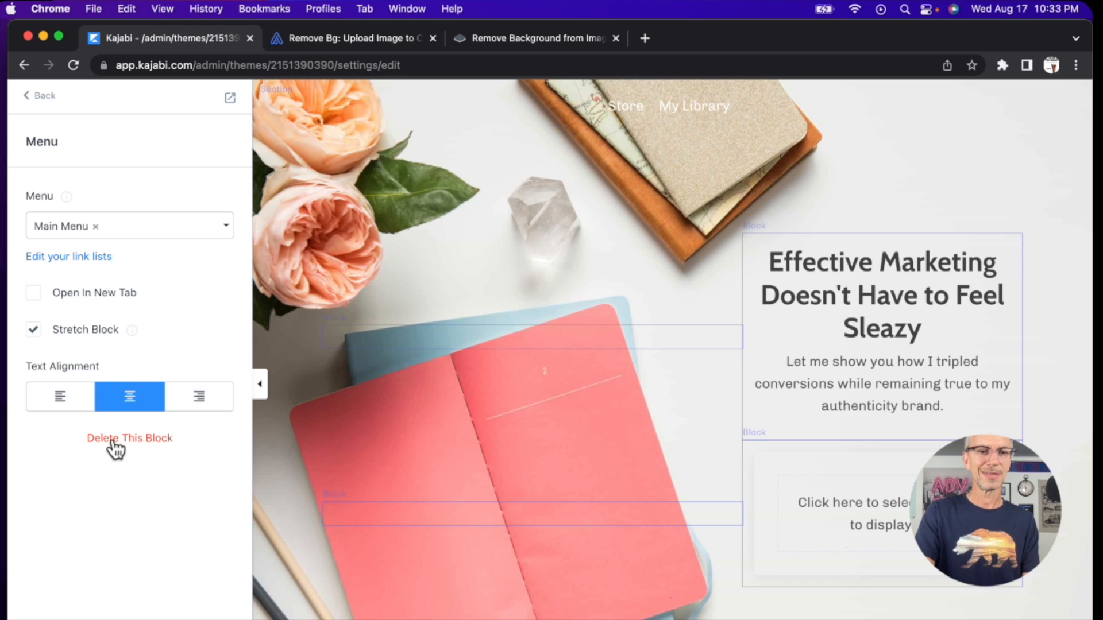
left_click(113, 441)
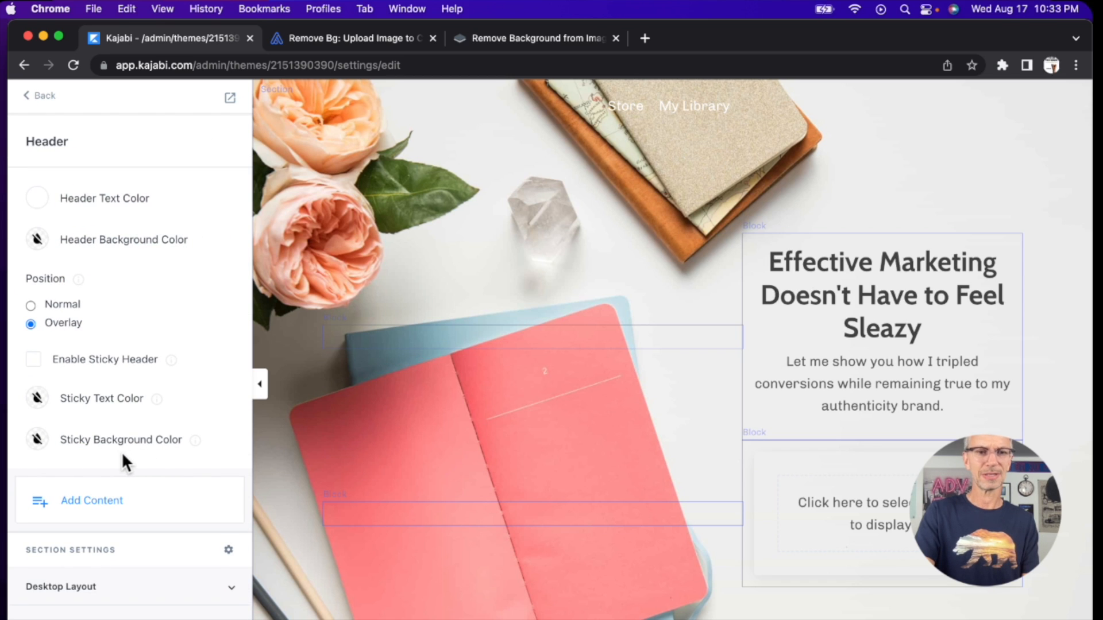
scroll(122, 451, "down", 2)
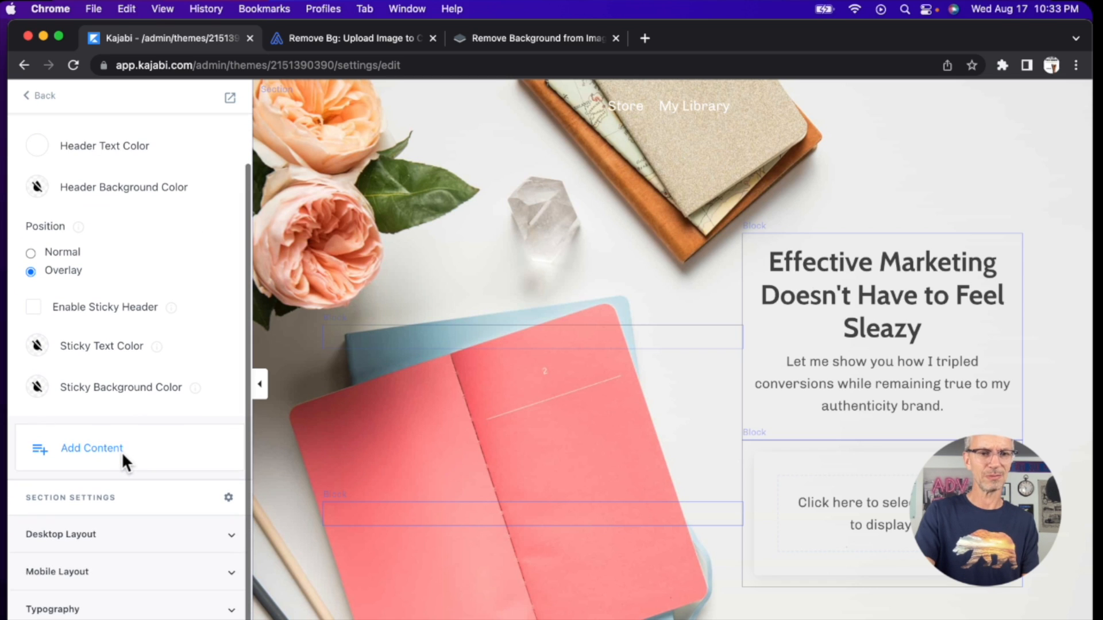
left_click(128, 537)
scroll(131, 545, "down", 3)
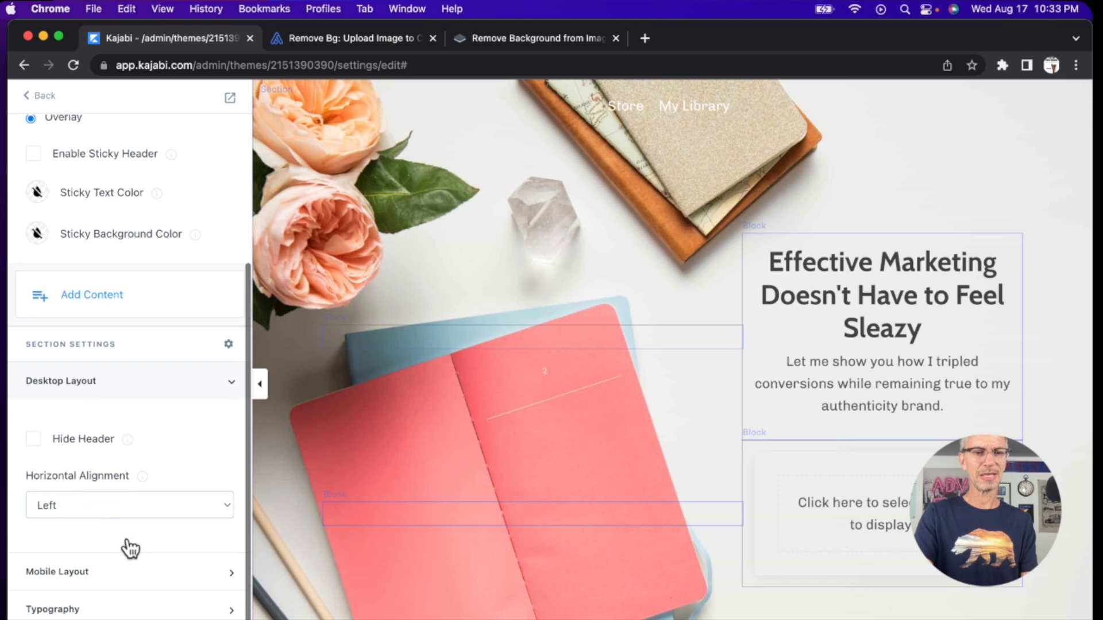
left_click(32, 439)
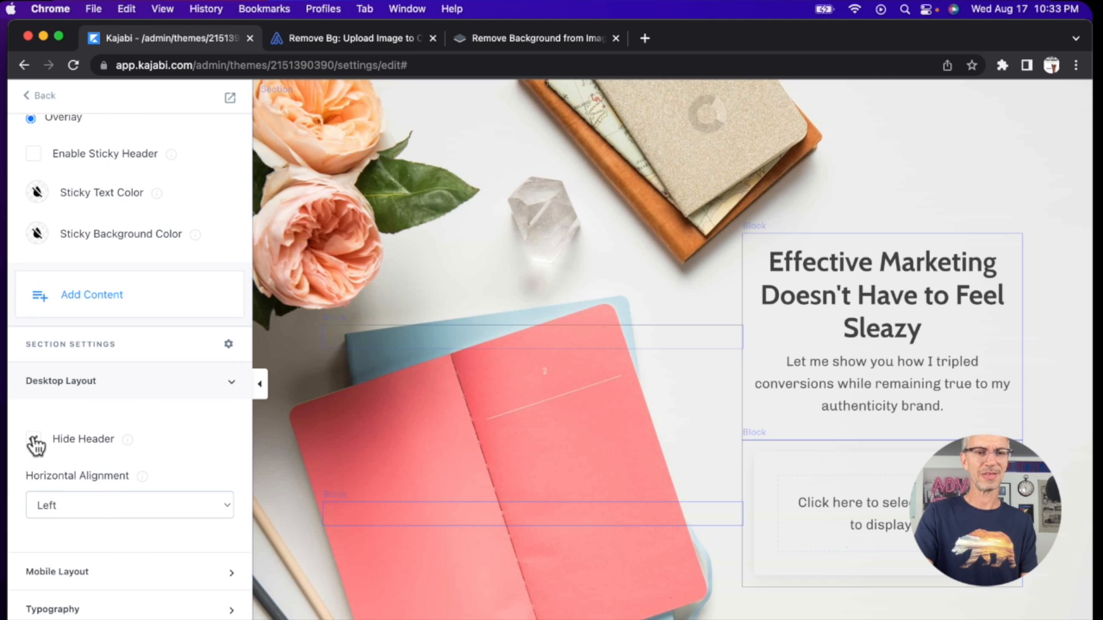
left_click(145, 384)
Step: Check the Hide Header option in the header section's mobile layout settings
left_click(77, 570)
scroll(74, 575, "down", 5)
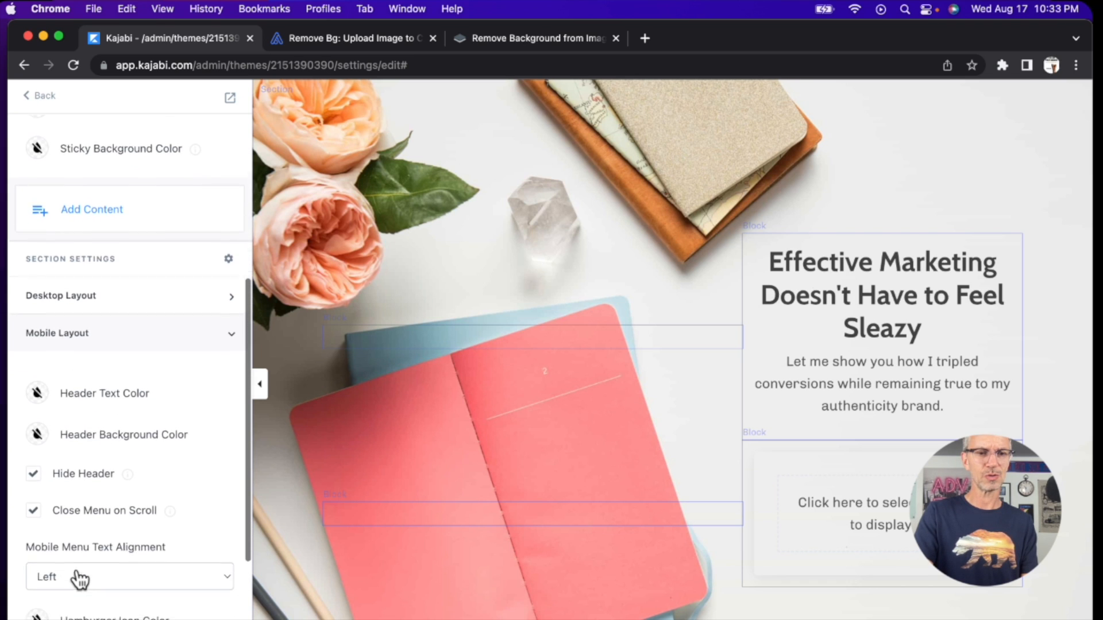
scroll(76, 568, "down", 2)
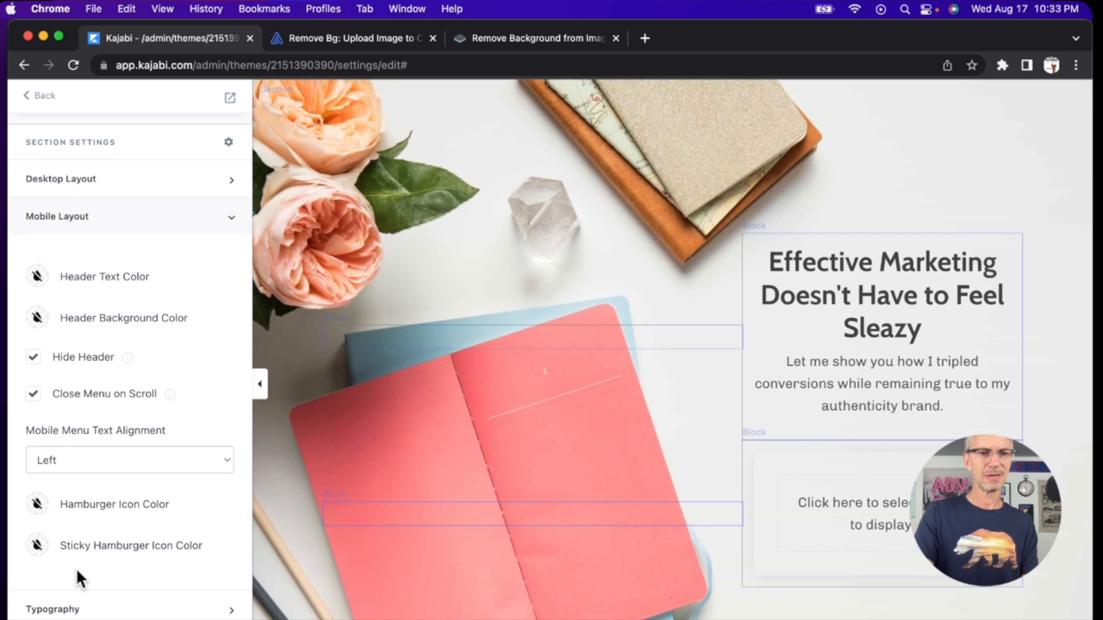
left_click(115, 226)
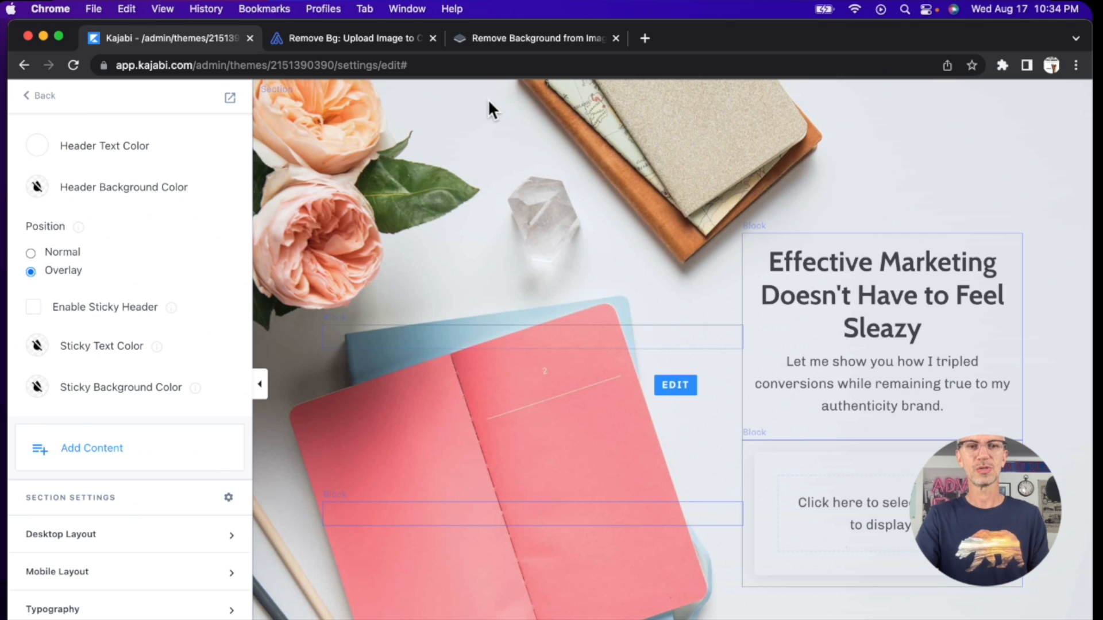
Step: Switch to remove.bg, upload the portrait photo for background removal and download the preview-size cutout
left_click(384, 39)
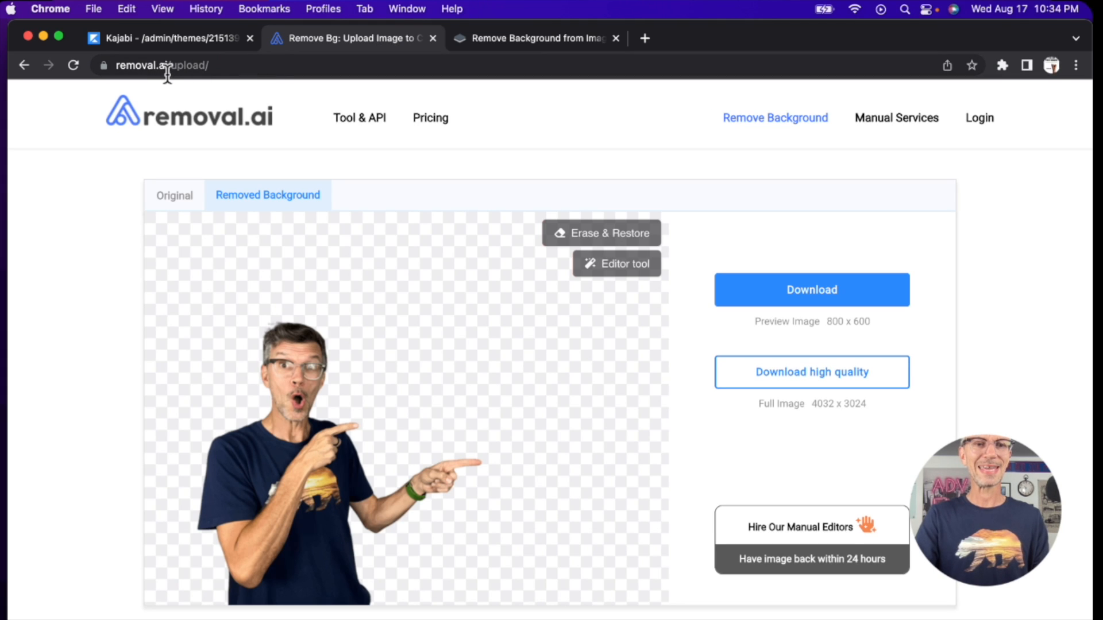
left_click(529, 40)
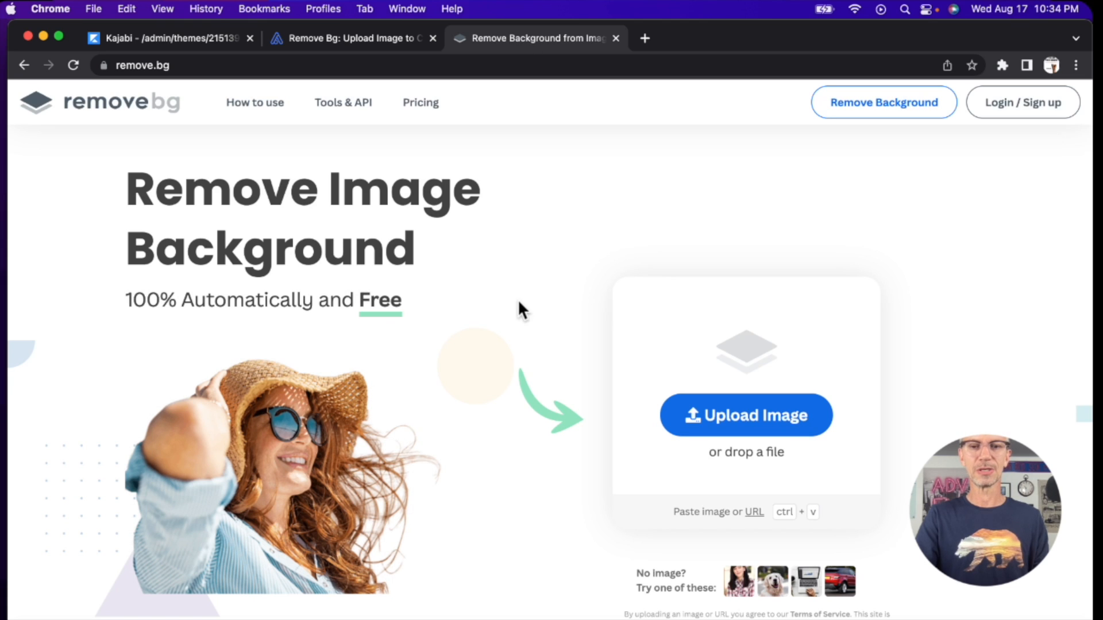
left_click(752, 422)
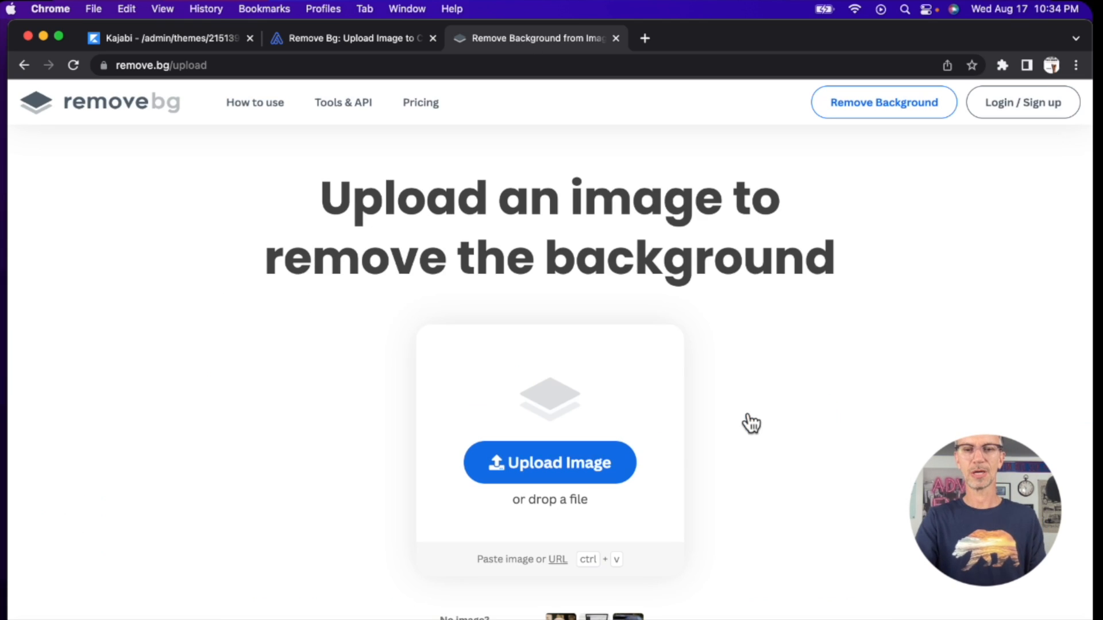
left_click(564, 466)
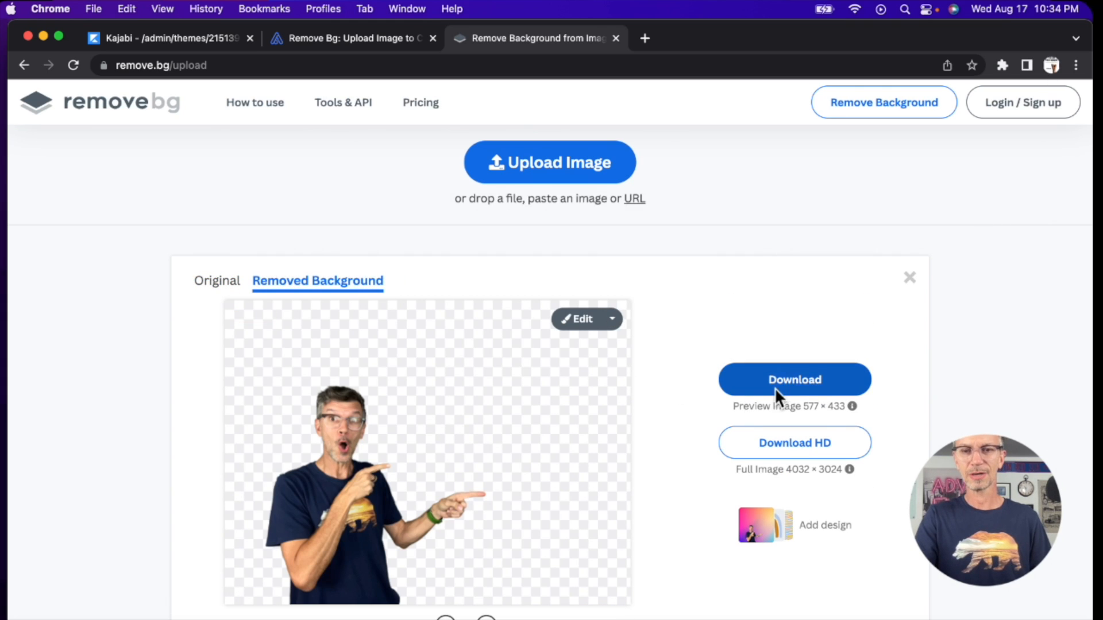
left_click(809, 380)
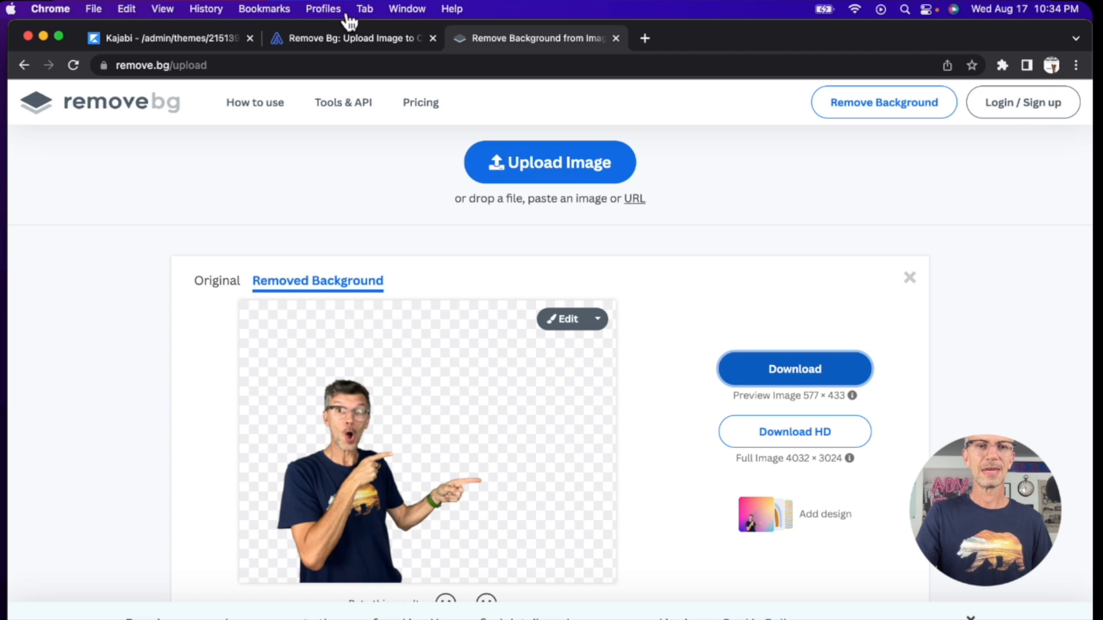
Step: Switch to removal.ai and download the 800 x 600 preview of the portrait with its background removed
left_click(335, 42)
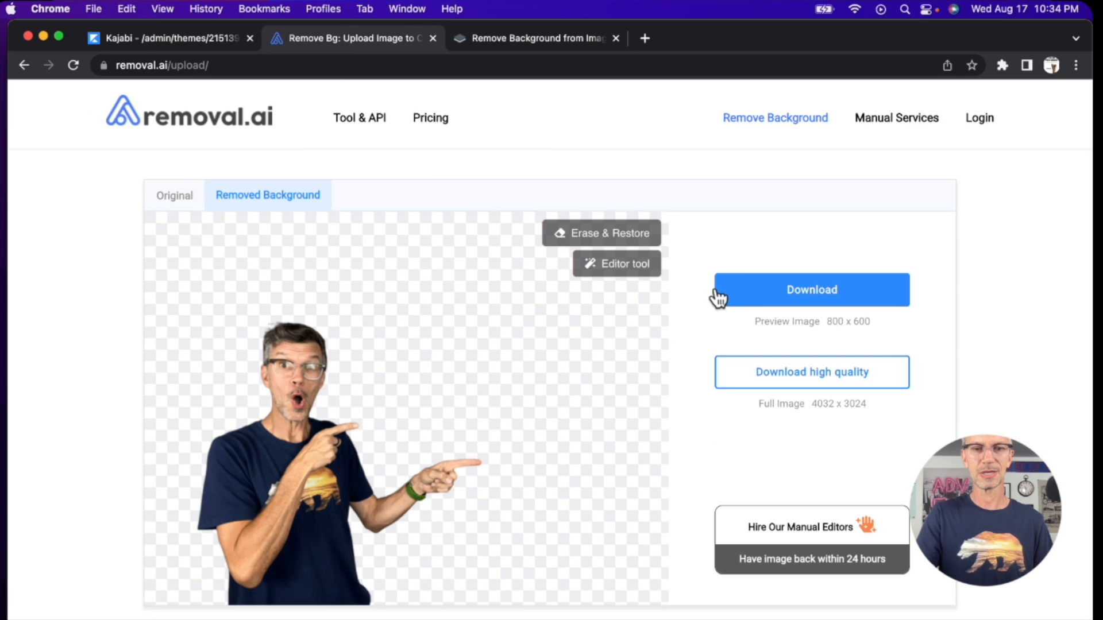
left_click(766, 302)
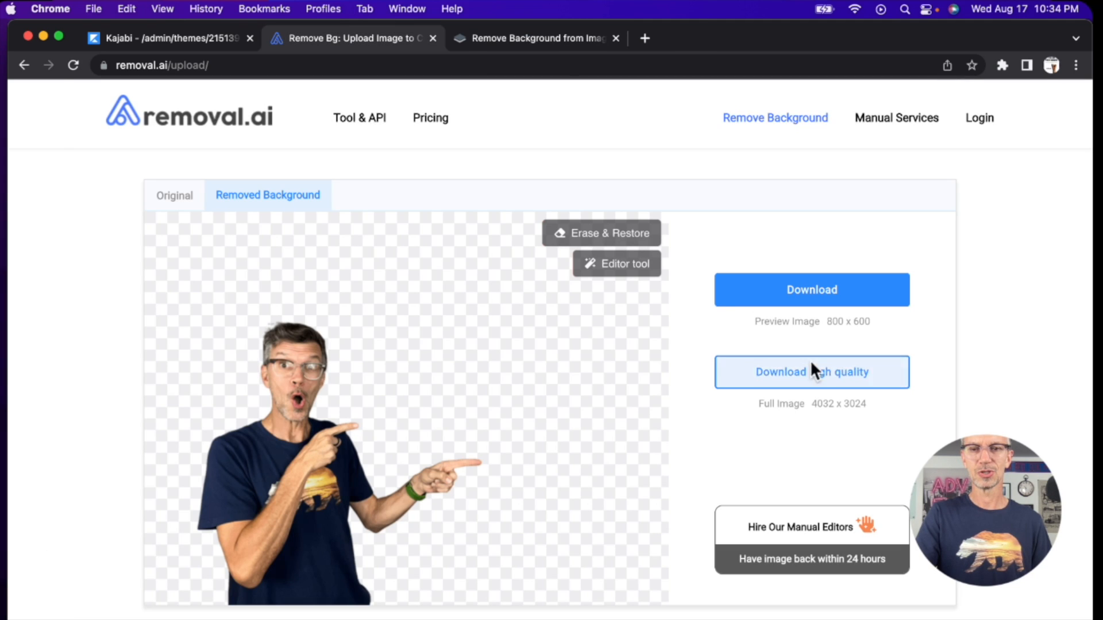
Step: Switch back to the Kajabi page editor and upload the background-removed portrait as the Form & Text section's background image
left_click(165, 32)
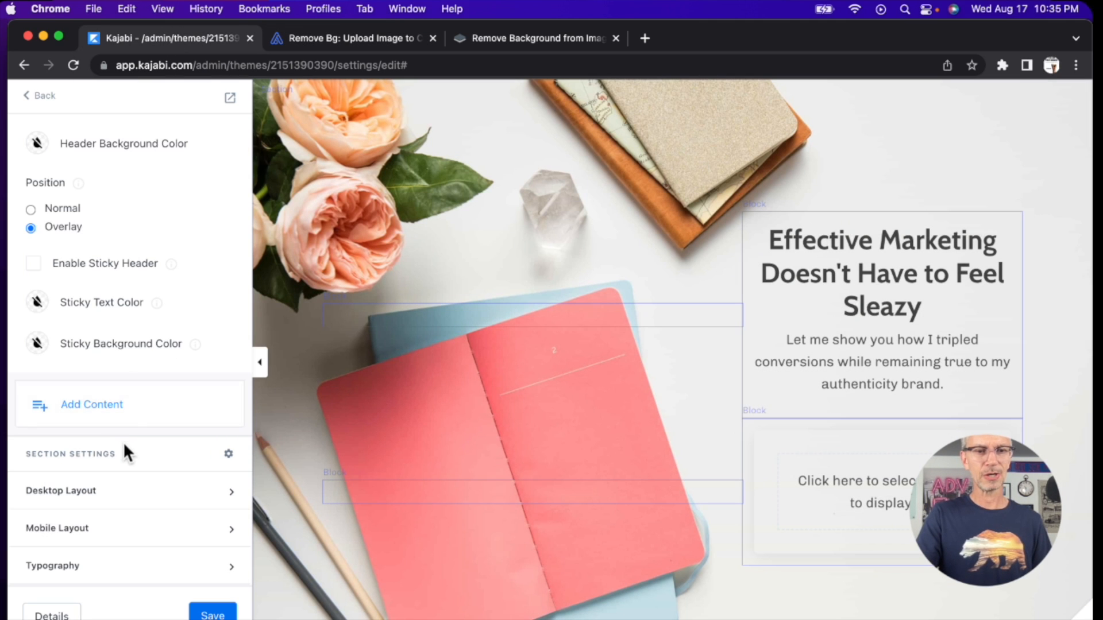
left_click(489, 173)
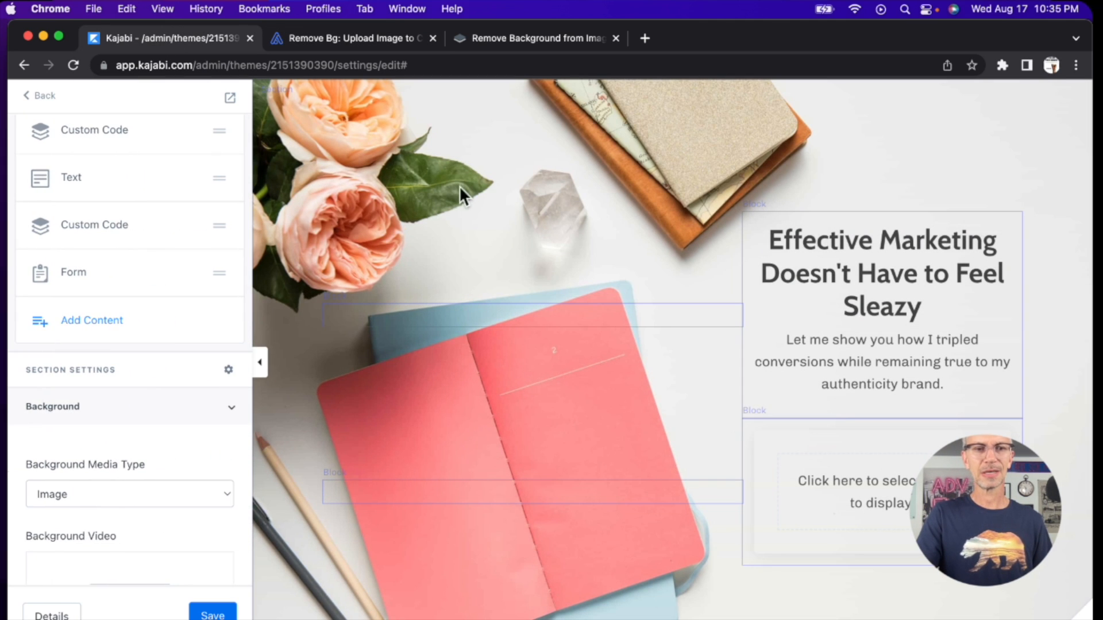
scroll(90, 421, "down", 5)
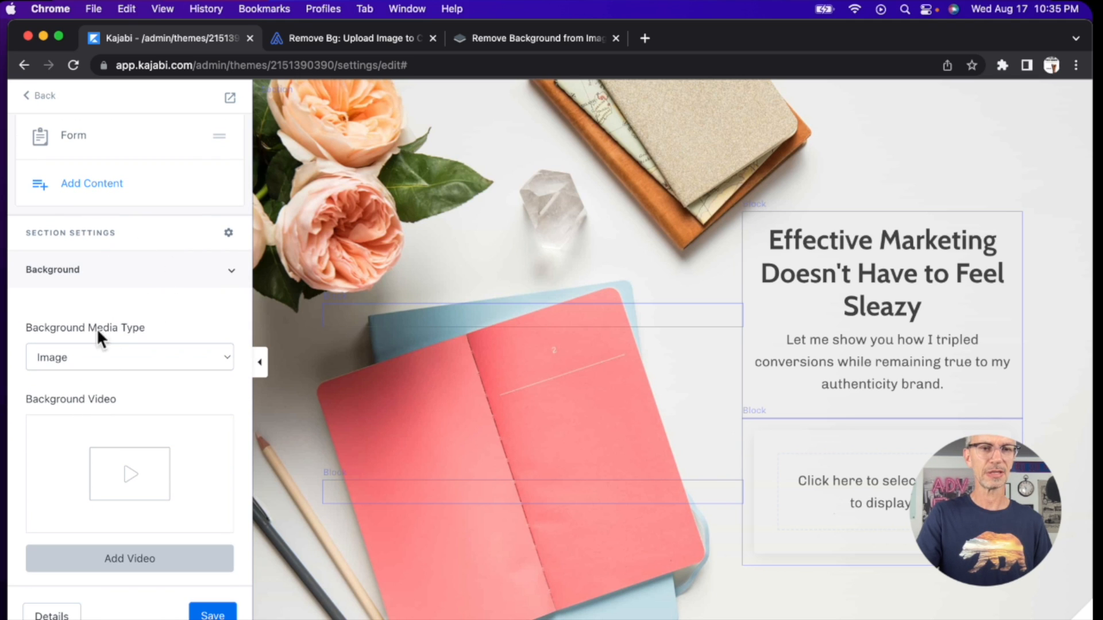
scroll(107, 360, "down", 7)
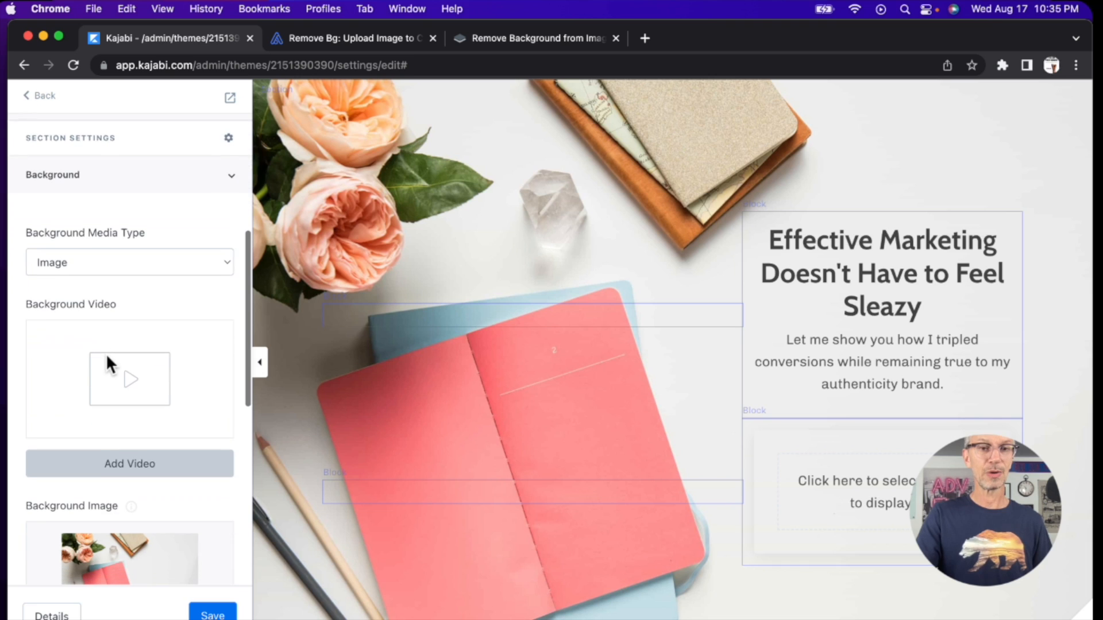
scroll(109, 335, "down", 4)
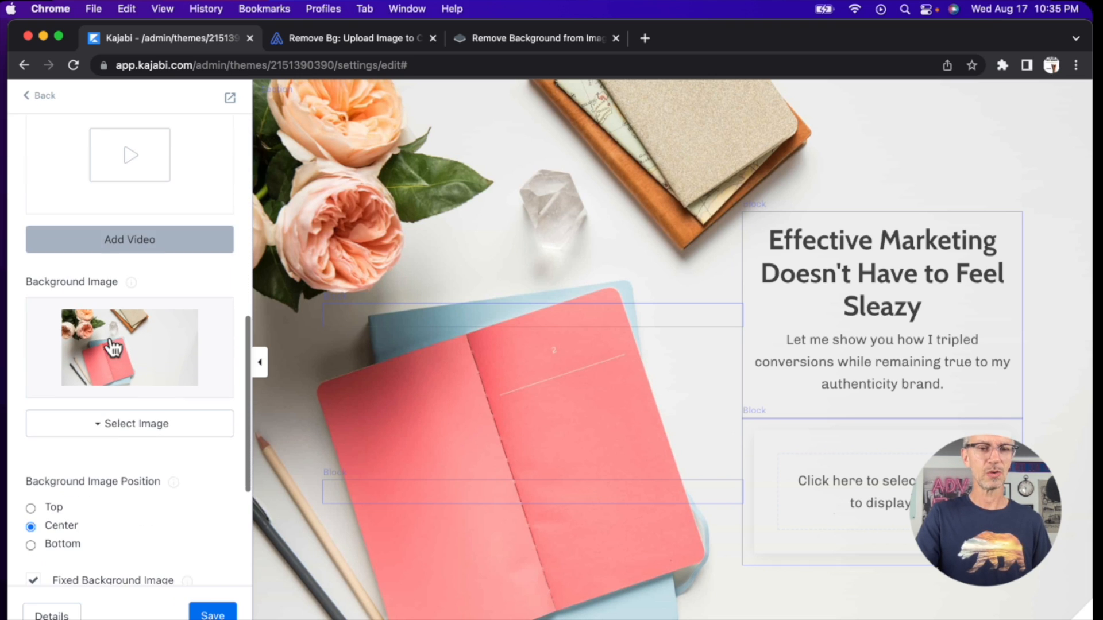
left_click(133, 418)
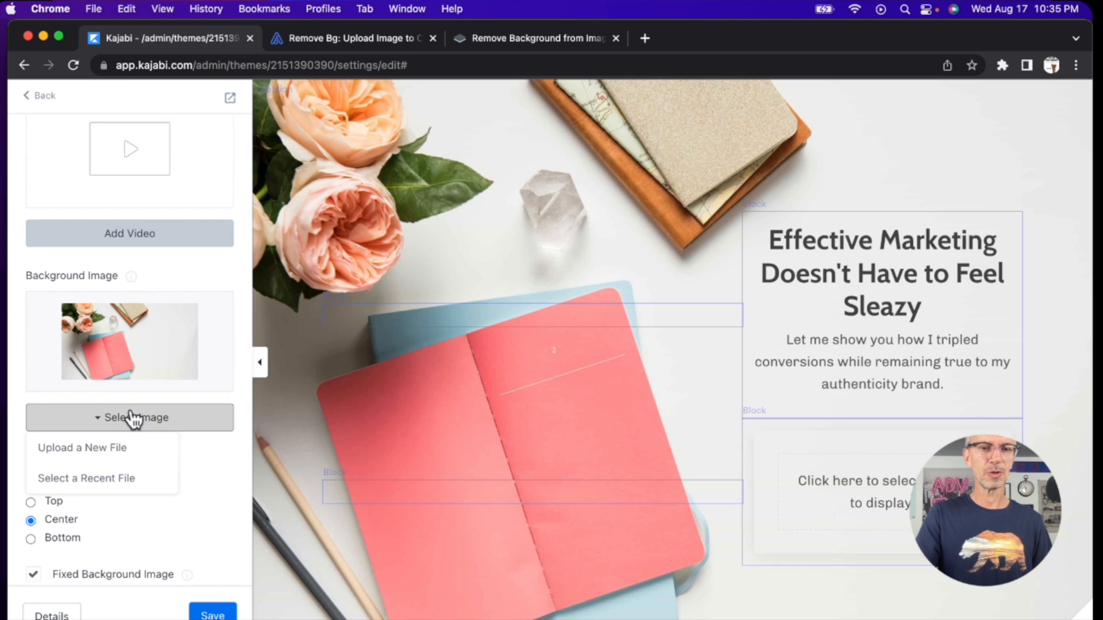
left_click(100, 449)
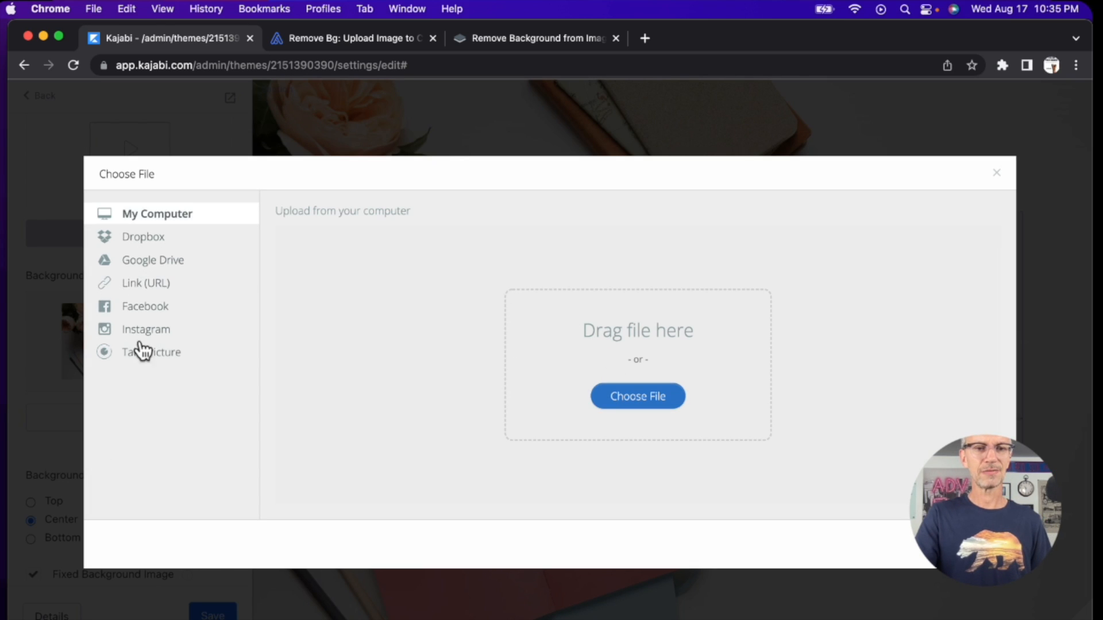
left_click(649, 407)
scroll(461, 335, "down", 3)
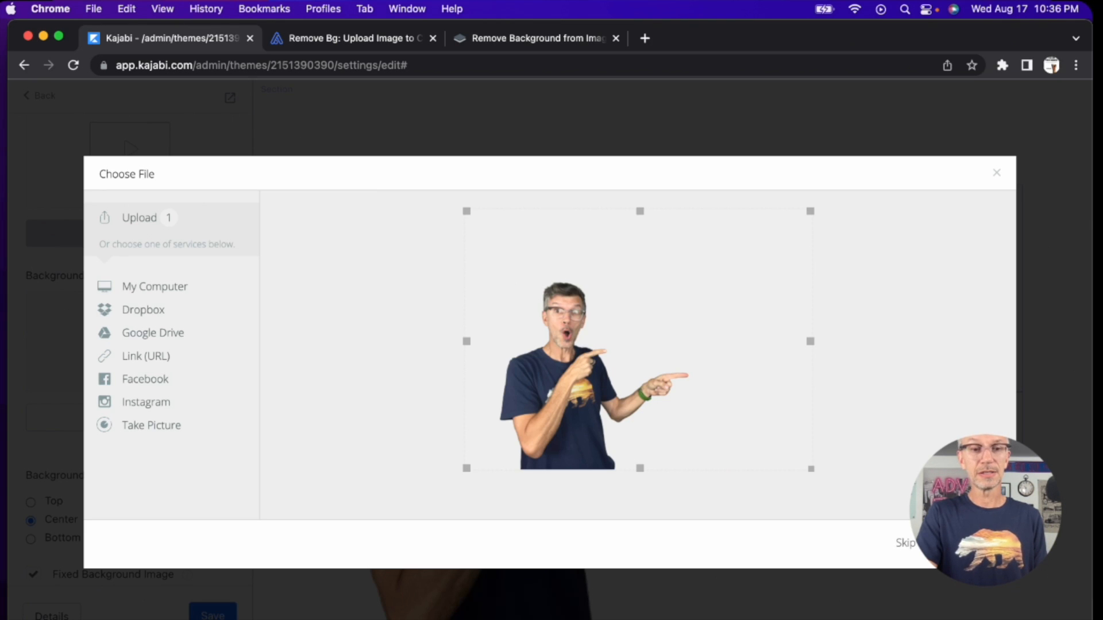
left_click(965, 542)
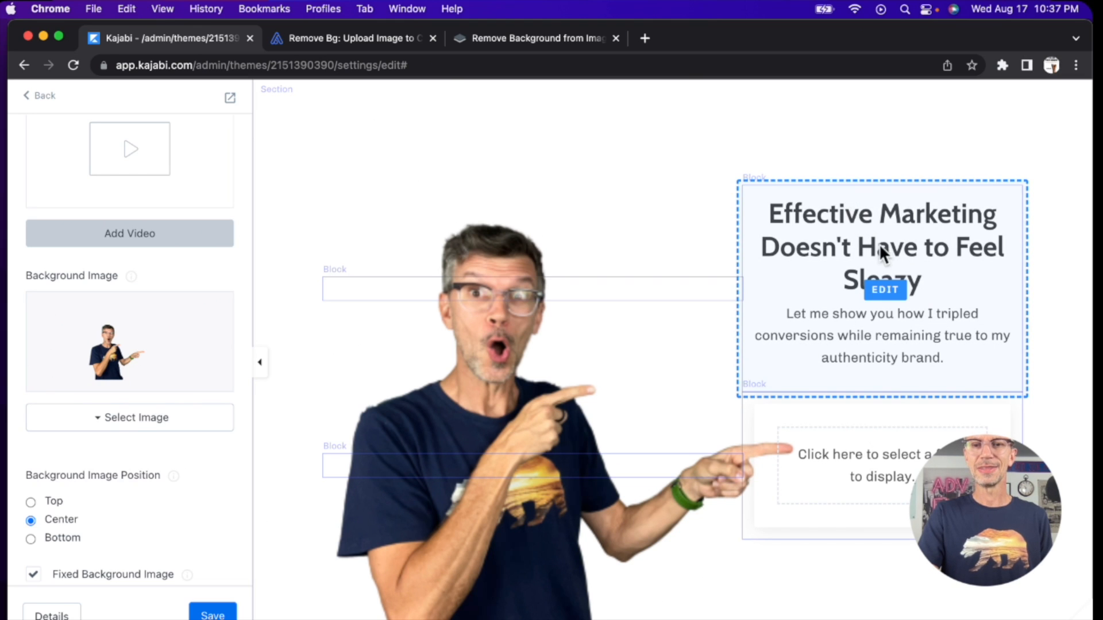
Step: Replace the headline in the text block above the form with "Create awesome games that students will love"
left_click(887, 289)
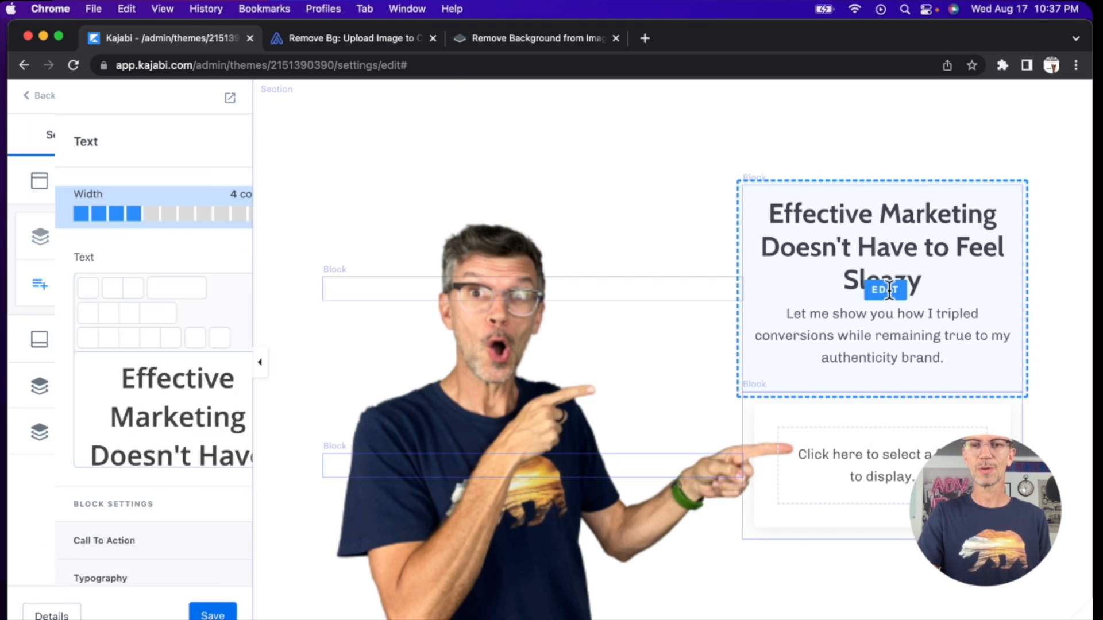
left_click_drag(58, 377, 206, 375)
scroll(205, 374, "up", 3)
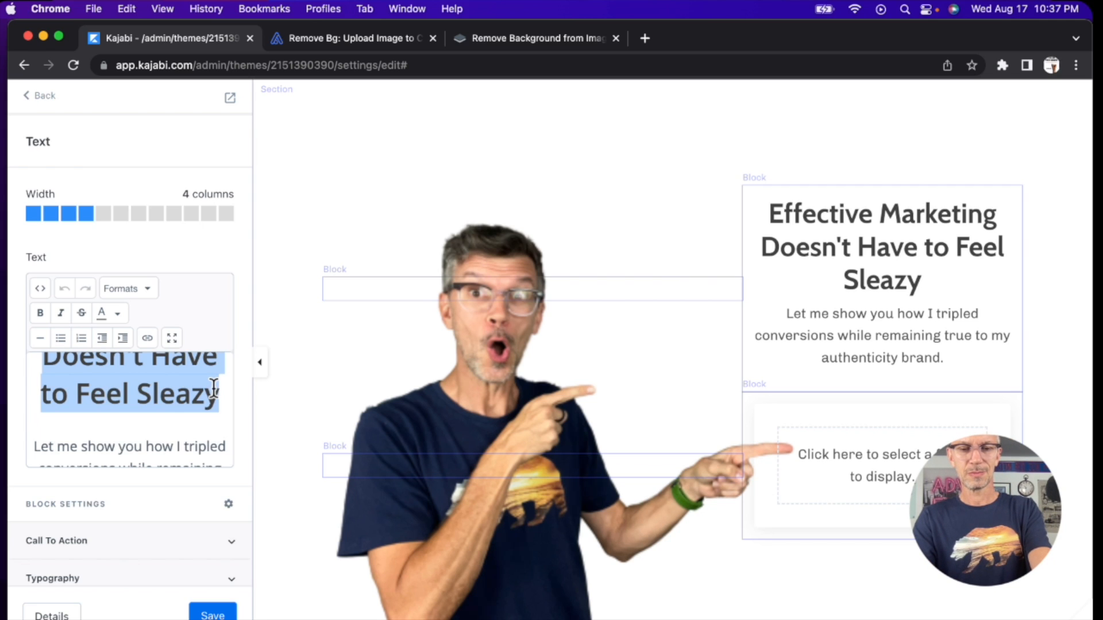
type("Create ")
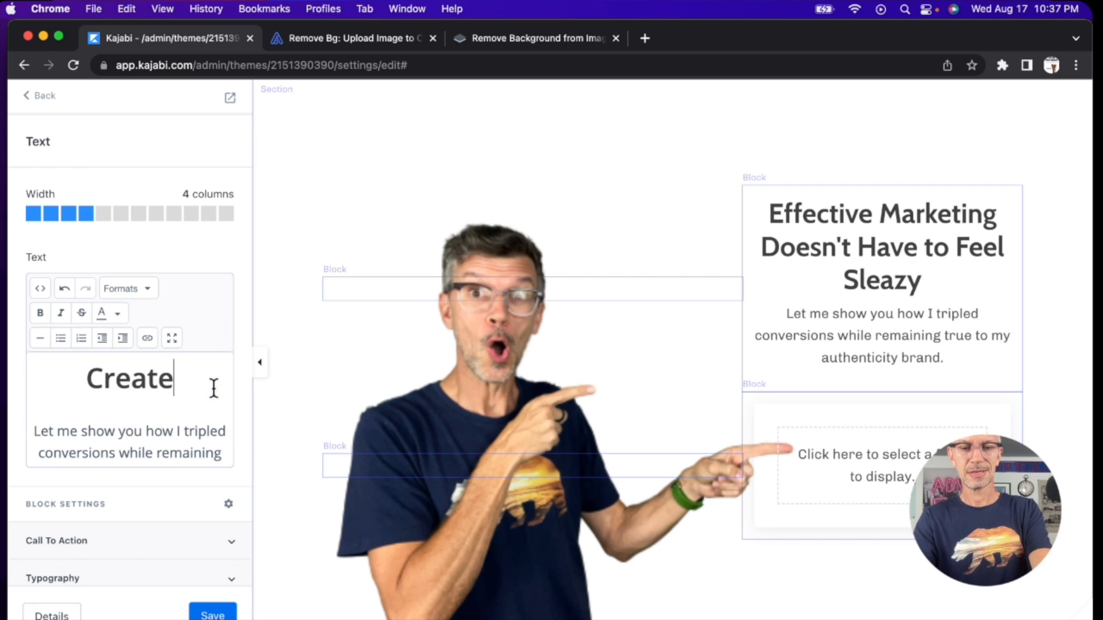
type("awesome game")
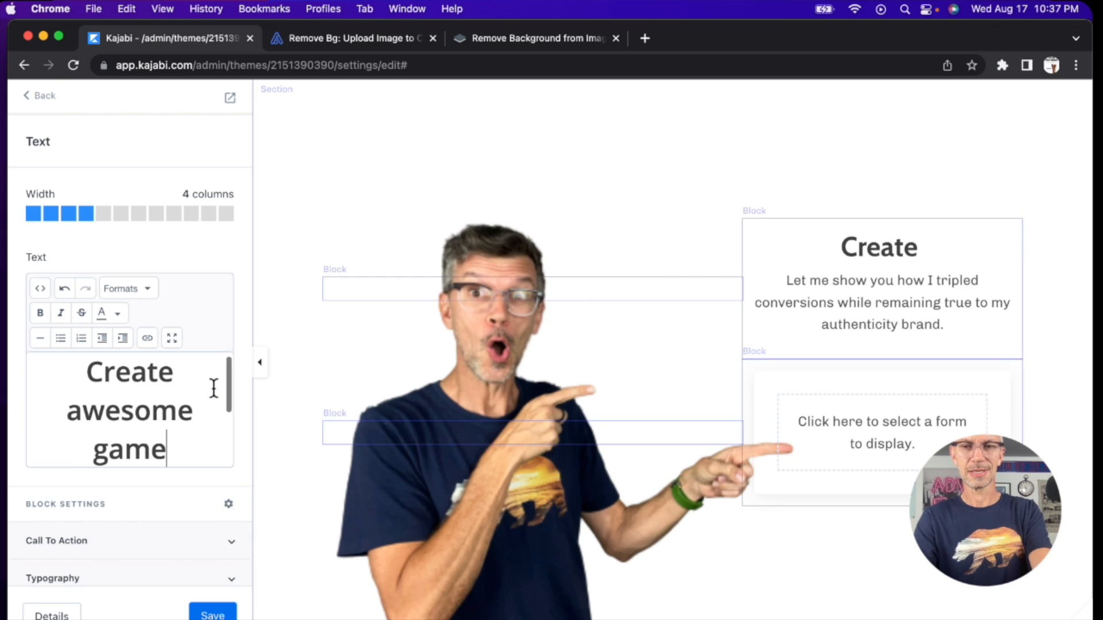
type("s that students will love")
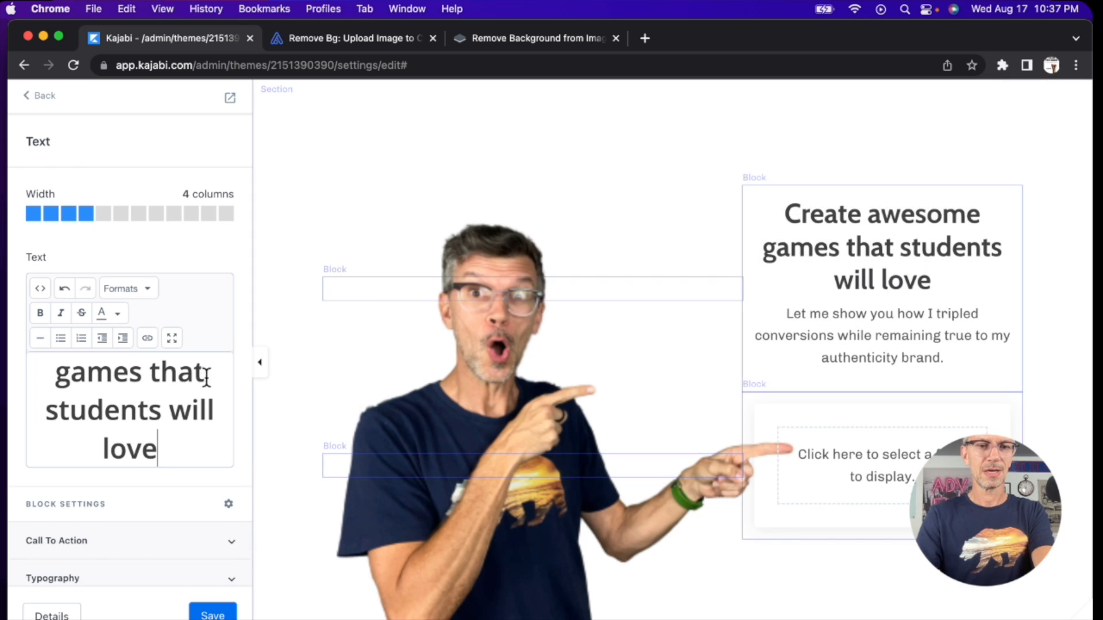
Step: Replace the paragraph below the headline with "Let me show you how to become a game master"
scroll(135, 420, "down", 3)
left_click_drag(34, 396, 229, 463)
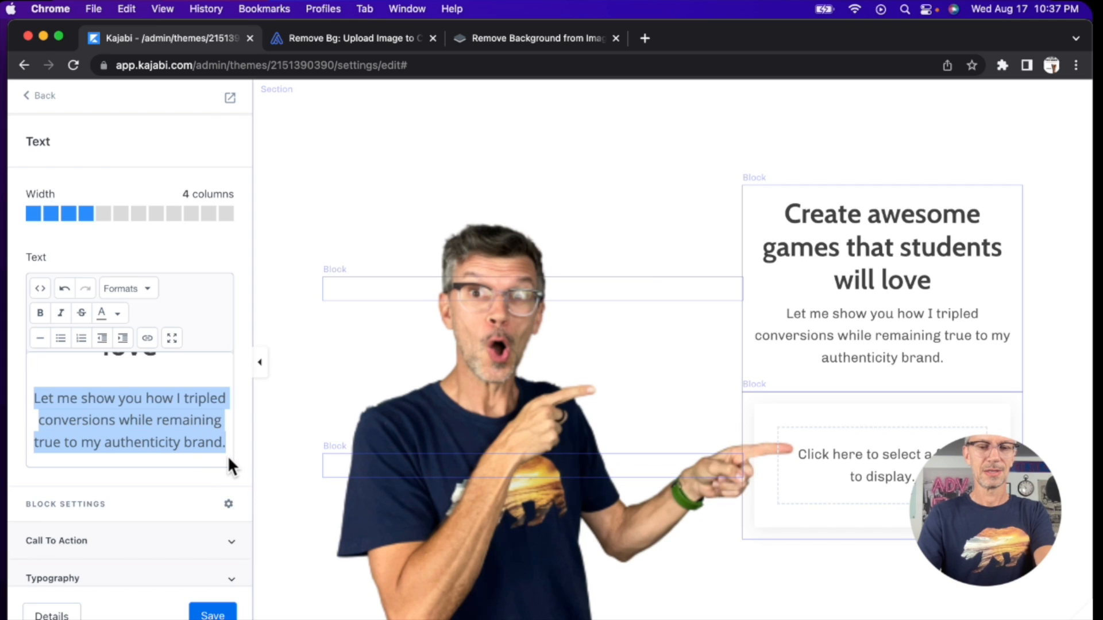
key("BackSpace")
type("Let me show you")
type(" how to ")
type("become a")
key("BackSpace")
type("ome a")
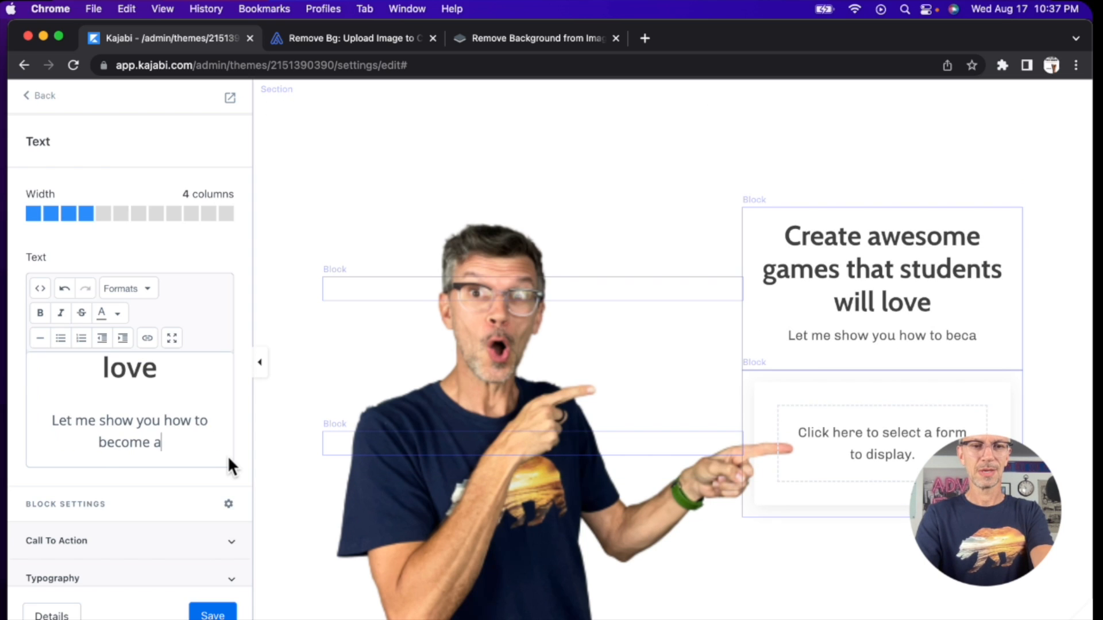
type(" gane naster")
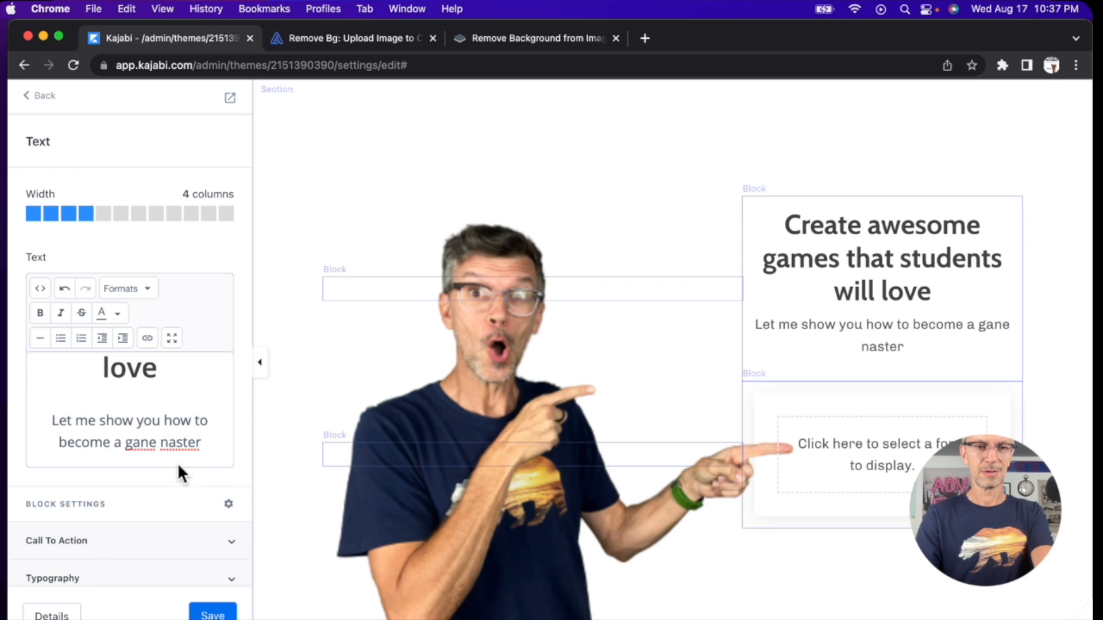
key("BackSpace")
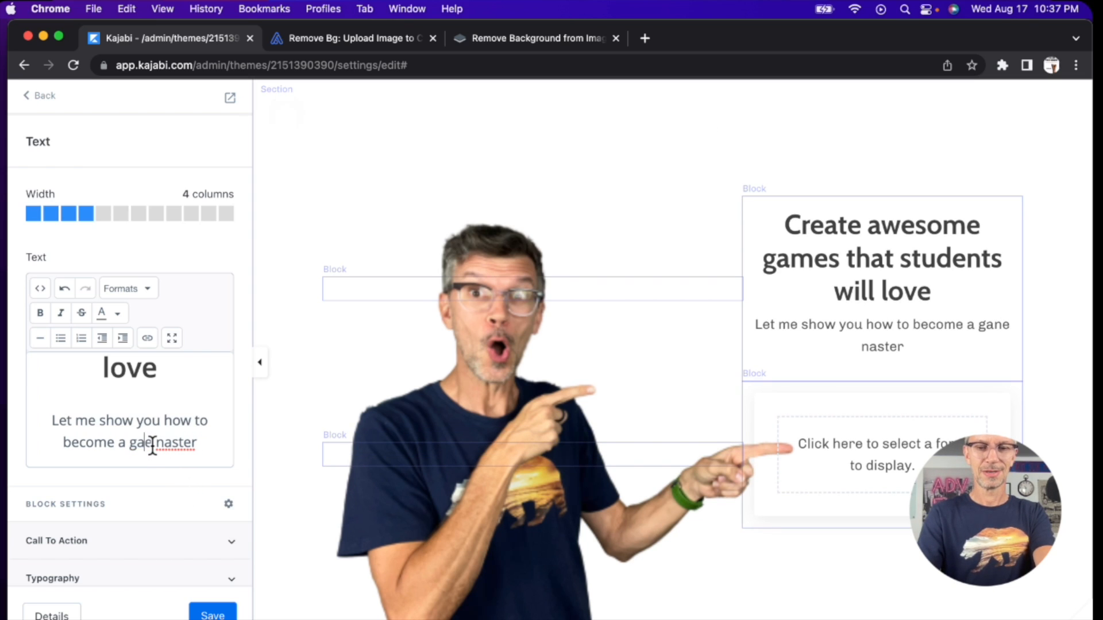
type("me m")
Step: Extend the end of the paragraph below the headline with "with this free e-book."
left_click(205, 444)
type("with this free e-book.")
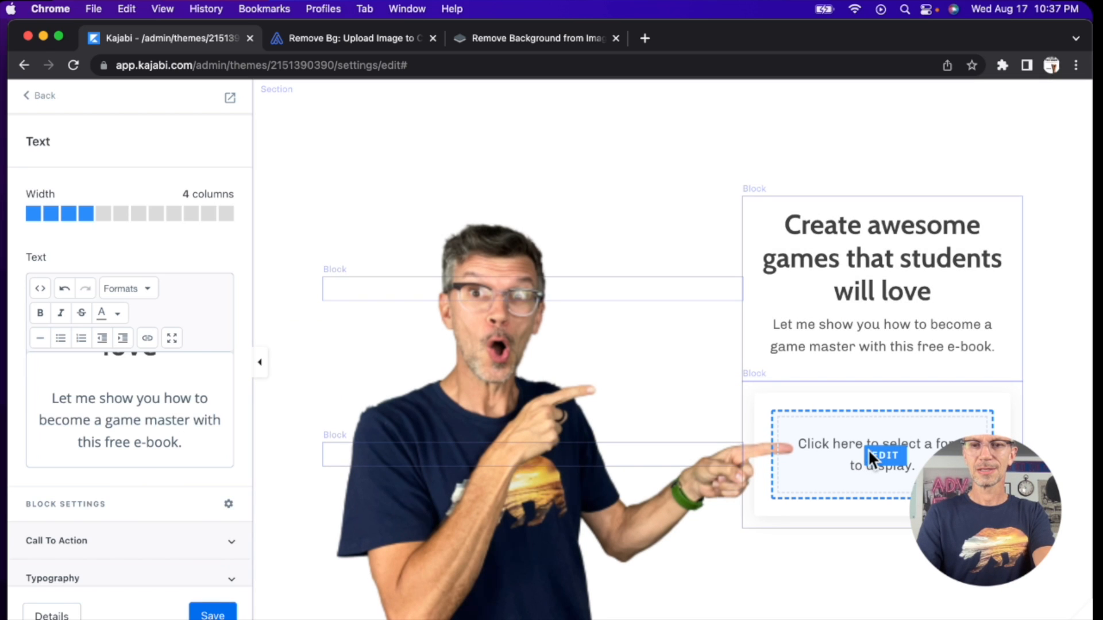
Step: Open the settings of the form block below the text and save the landing page
scroll(854, 454, "down", 3)
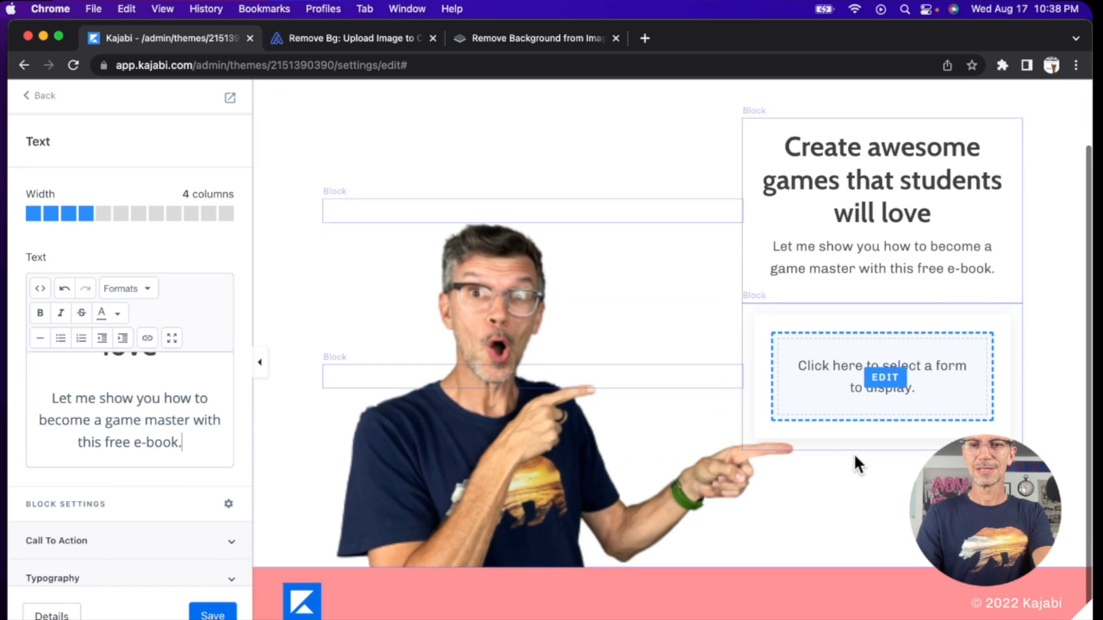
left_click(883, 379)
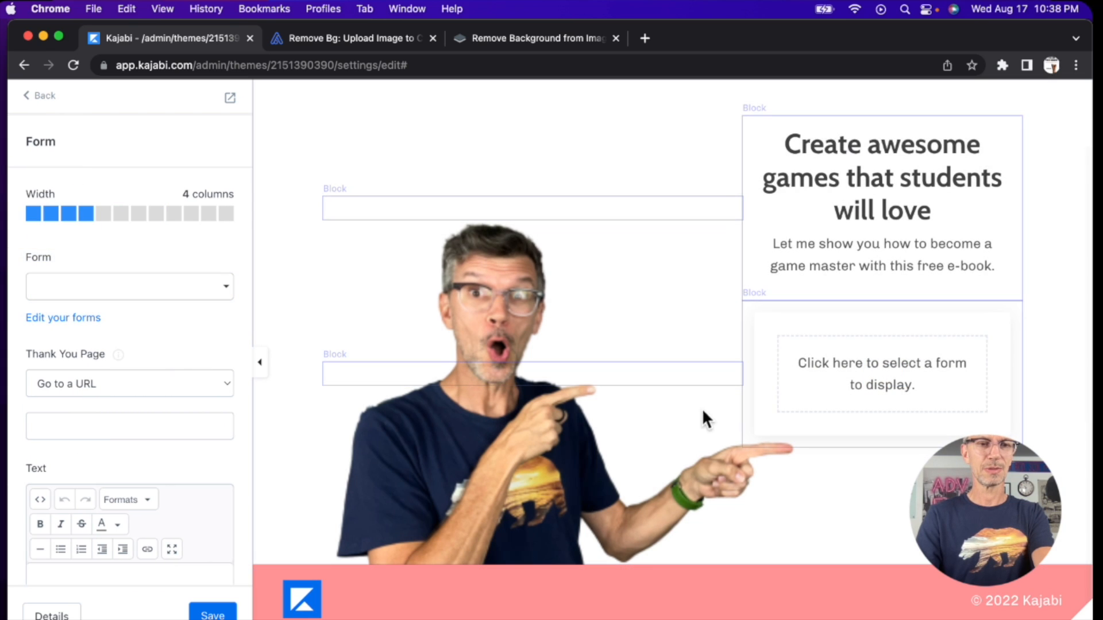
left_click(213, 615)
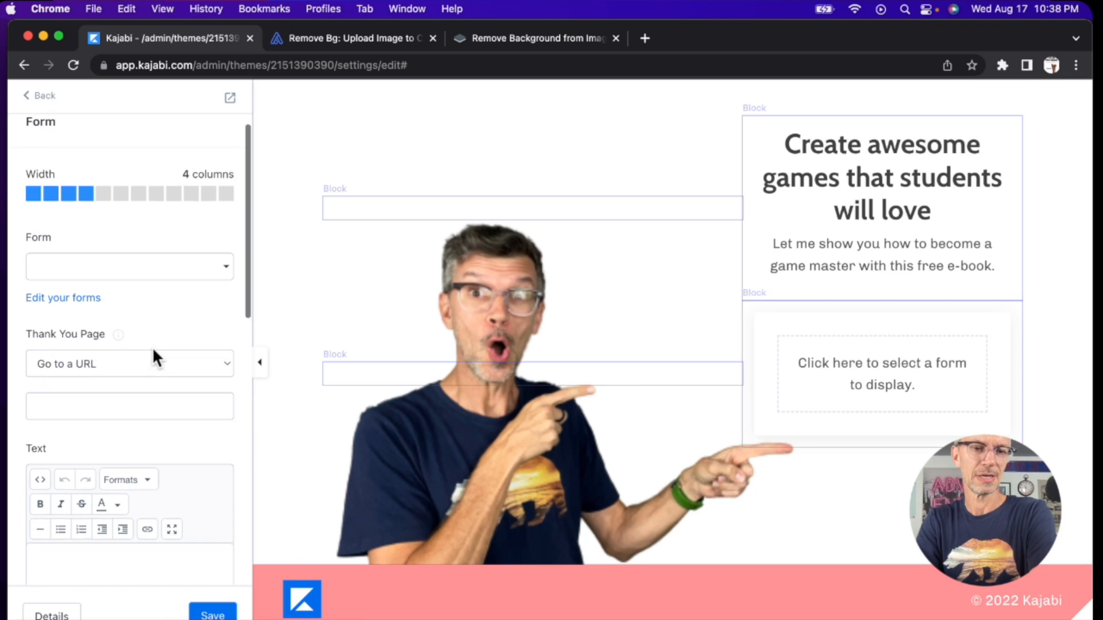
Step: Leave the landing page editor and go to the list of marketing forms
left_click(43, 99)
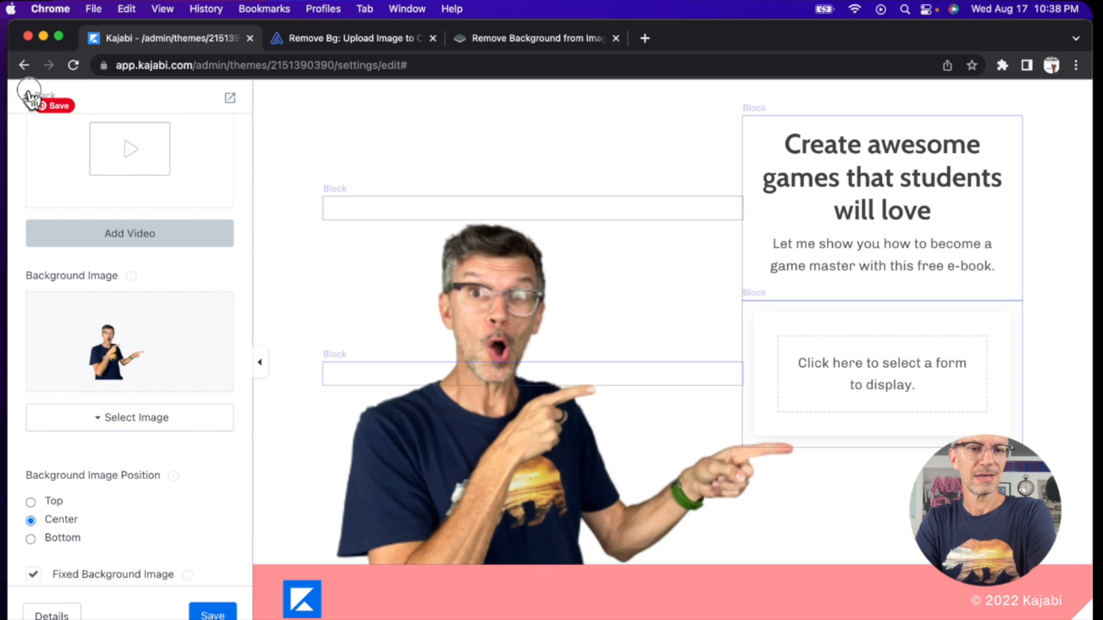
left_click(32, 96)
left_click(39, 97)
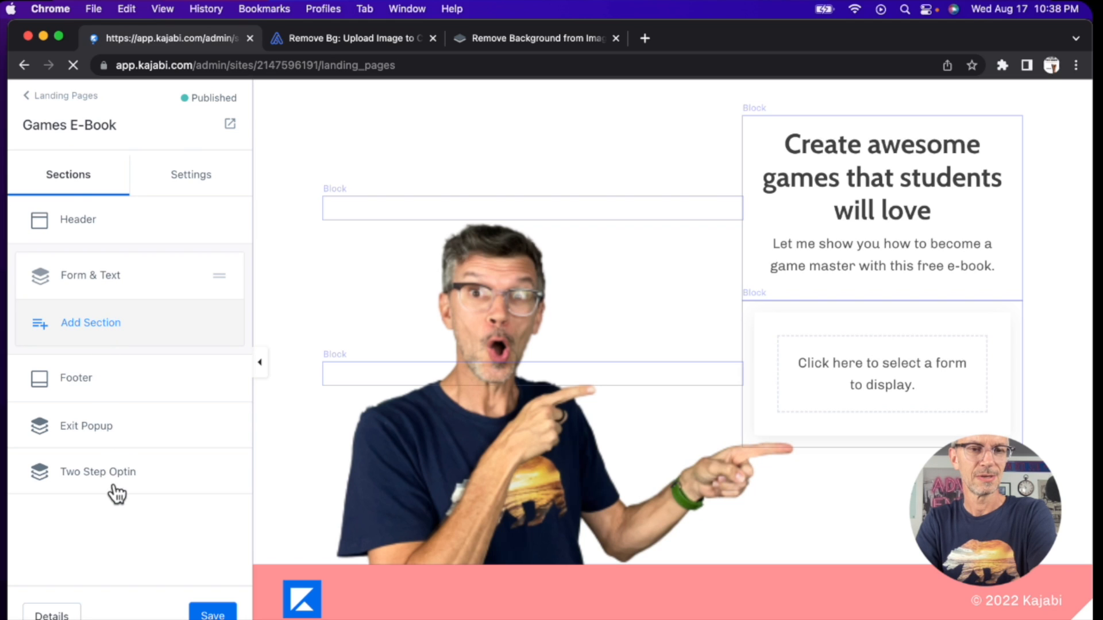
scroll(103, 504, "down", 2)
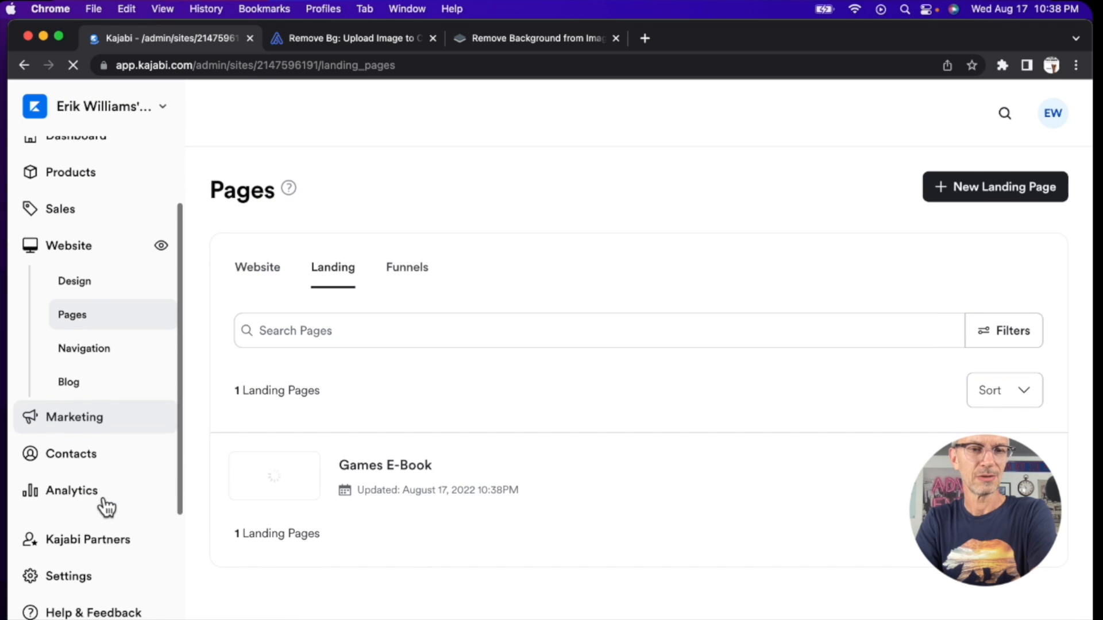
left_click(73, 422)
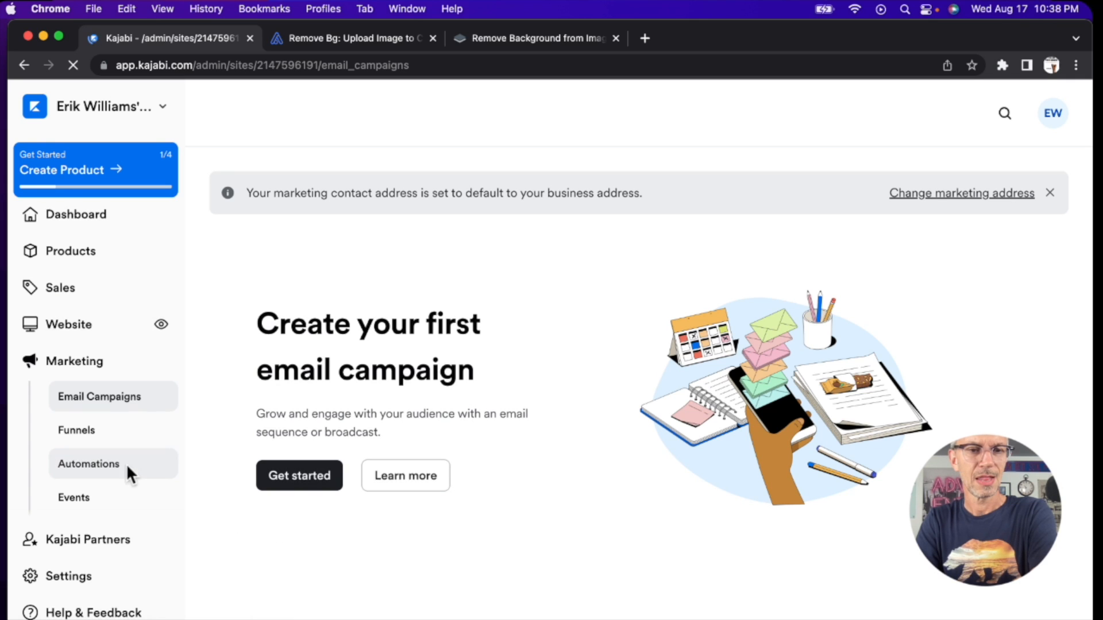
scroll(90, 445, "down", 4)
left_click(81, 432)
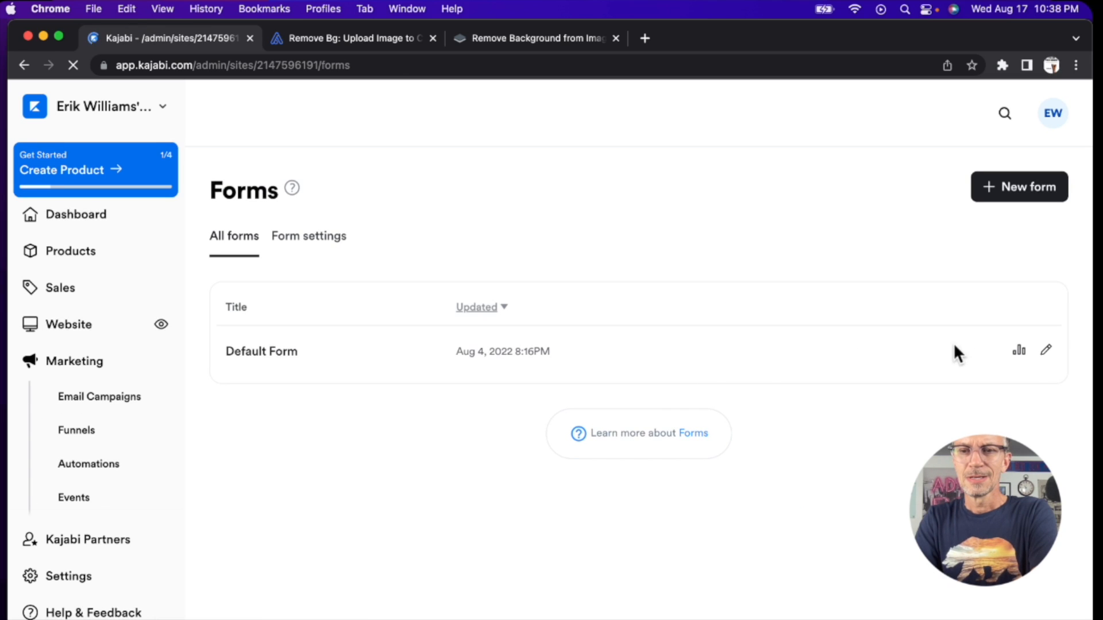
Step: Open Default Form for editing and set its internal title to "Games Ebook email"
left_click(1046, 350)
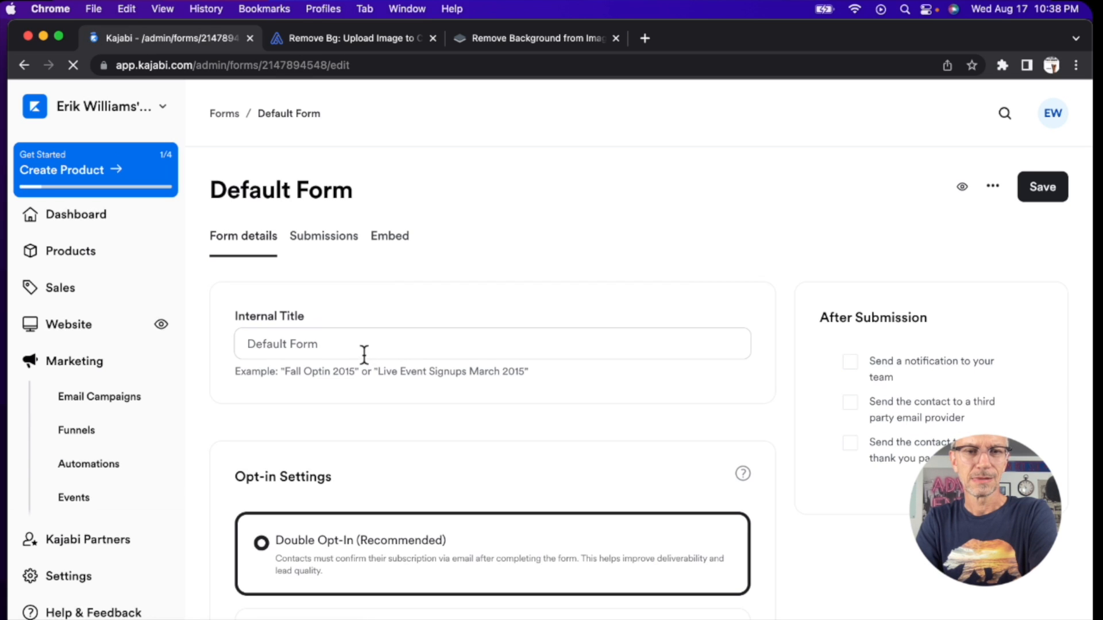
triple_click(360, 347)
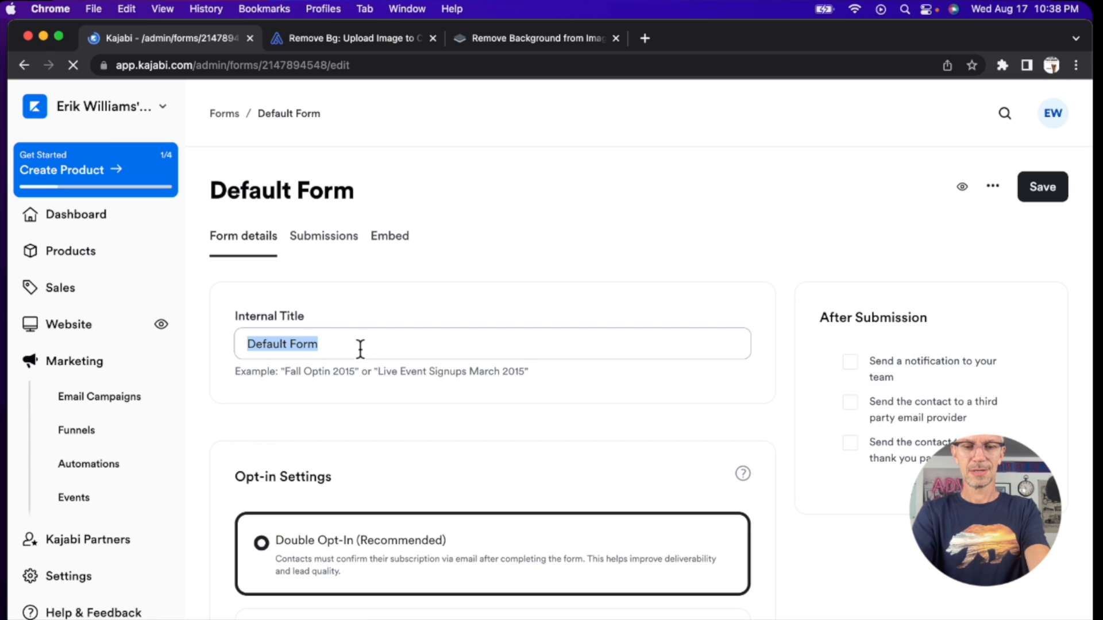
type("Ebook email")
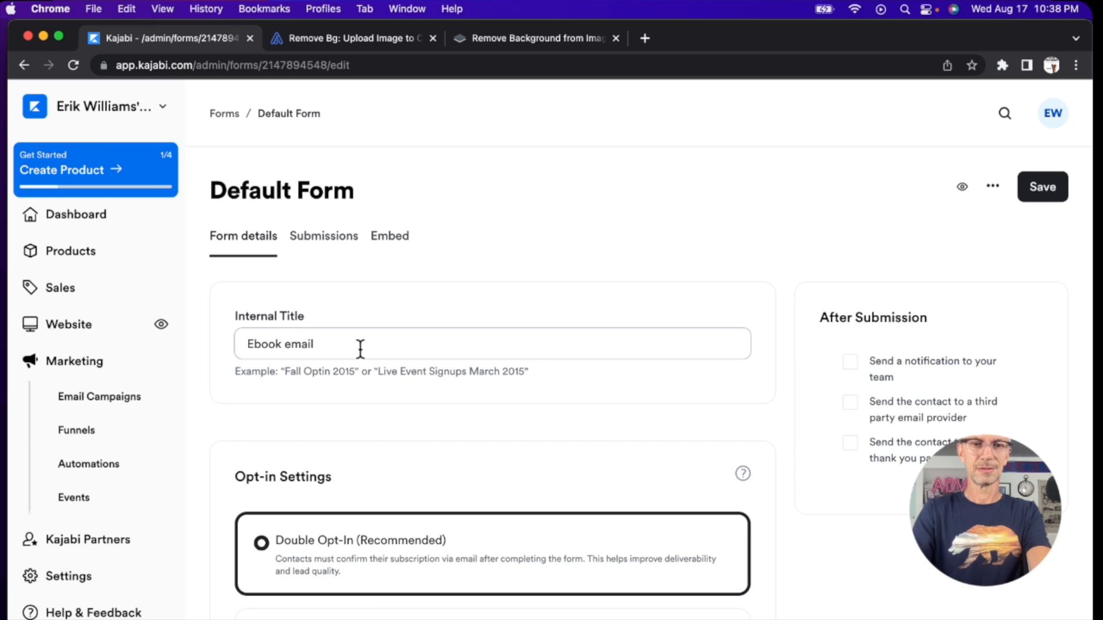
scroll(360, 348, "down", 2)
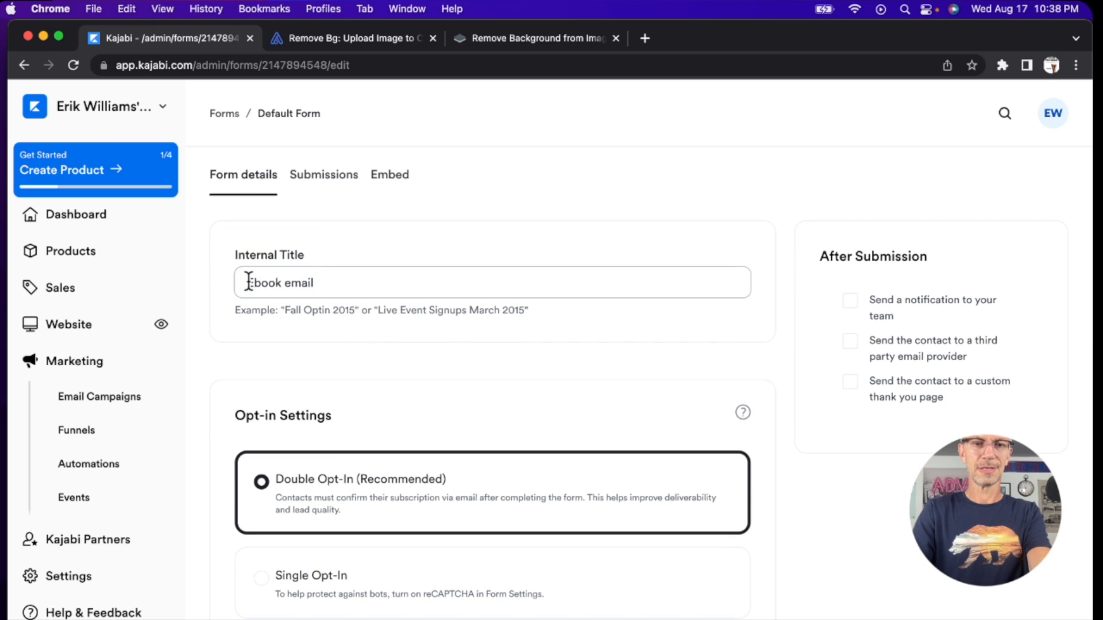
left_click(248, 283)
type("Games")
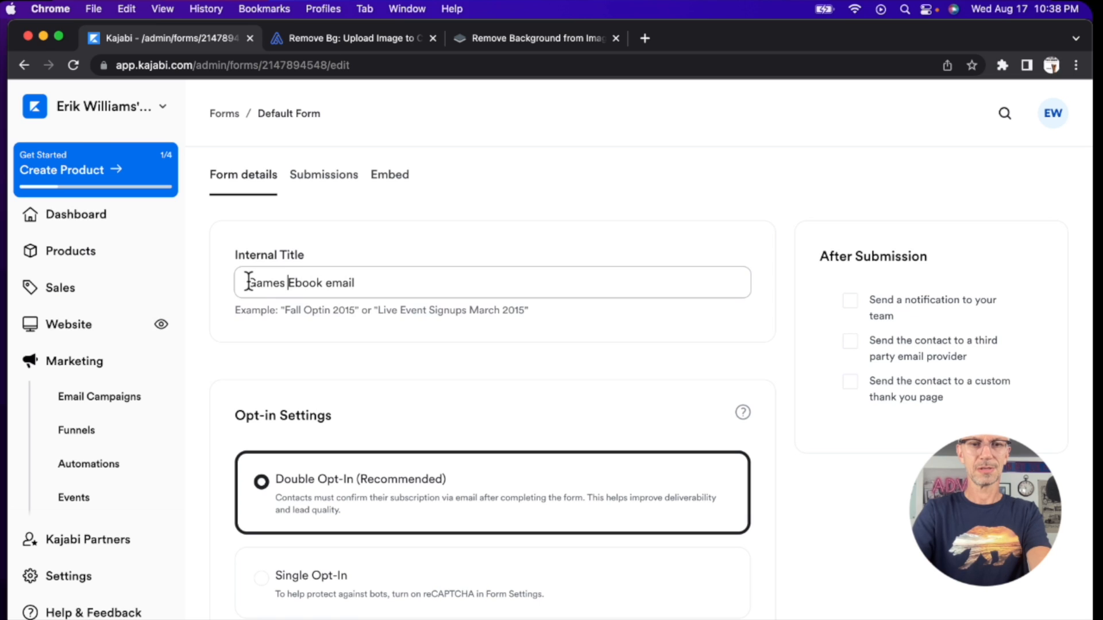
Step: Set the form's opt-in type to Single Opt-In and check its form fields
scroll(303, 382, "down", 5)
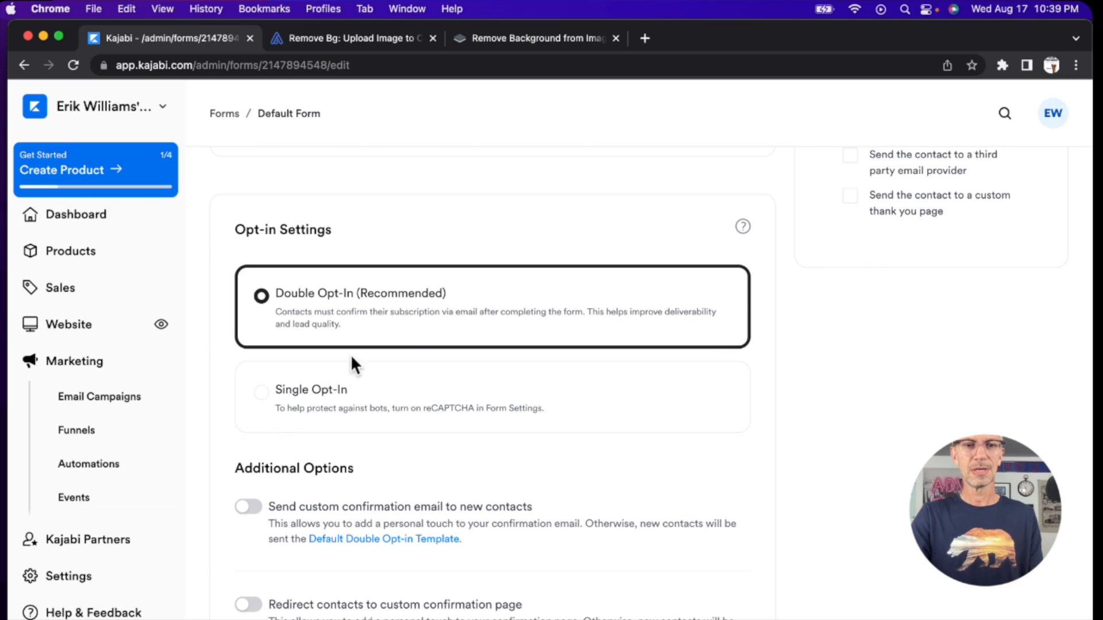
left_click(261, 392)
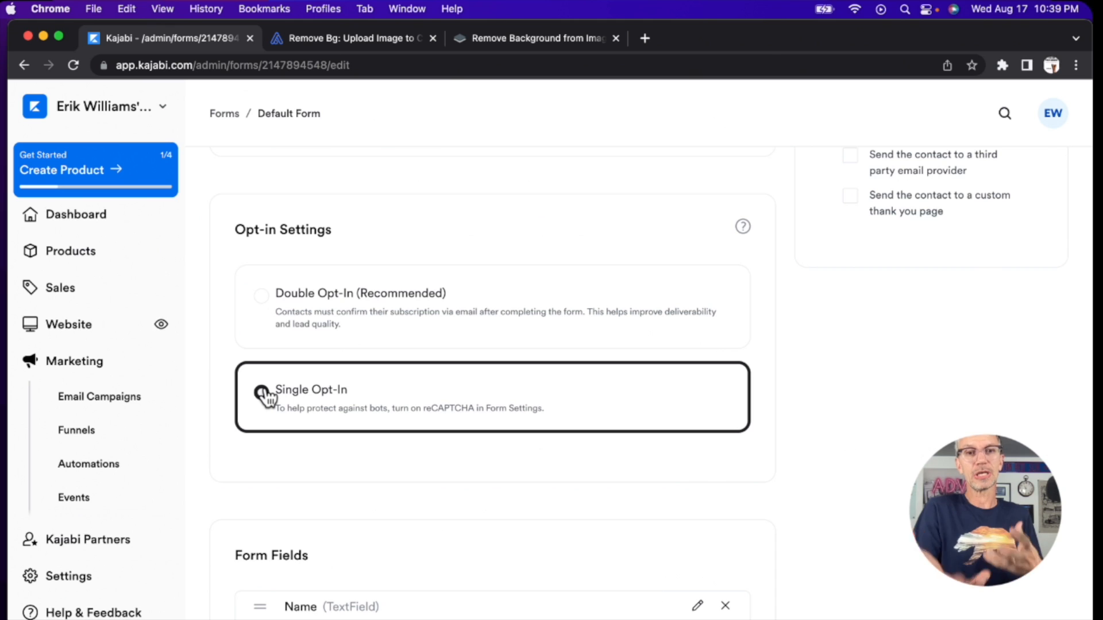
scroll(264, 397, "down", 5)
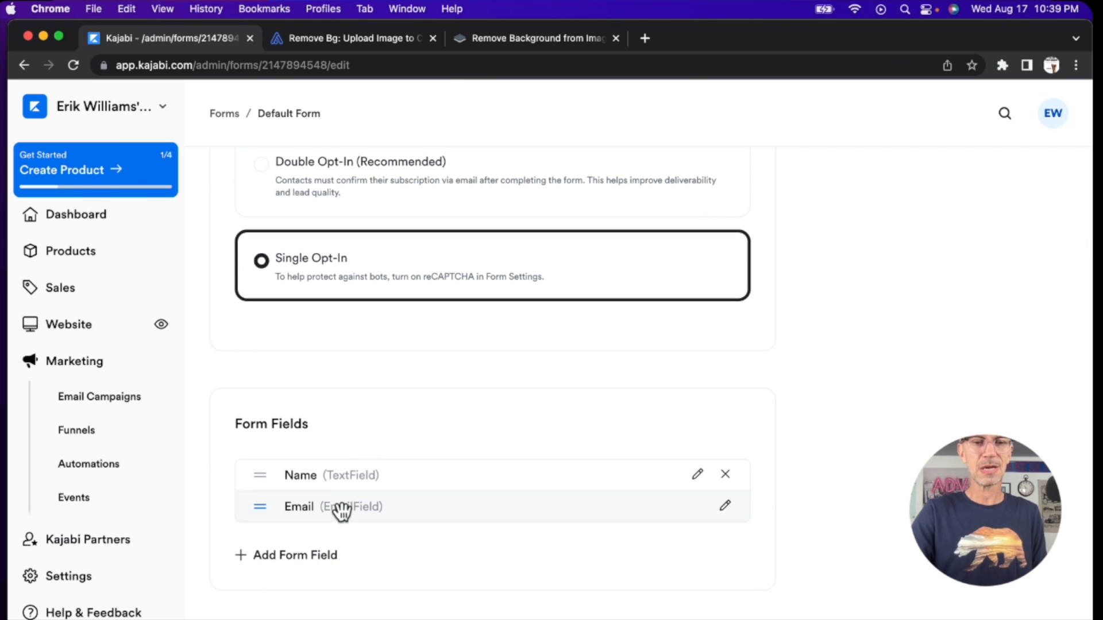
Step: Review the form's remaining settings and save the changes to the form
scroll(374, 517, "down", 6)
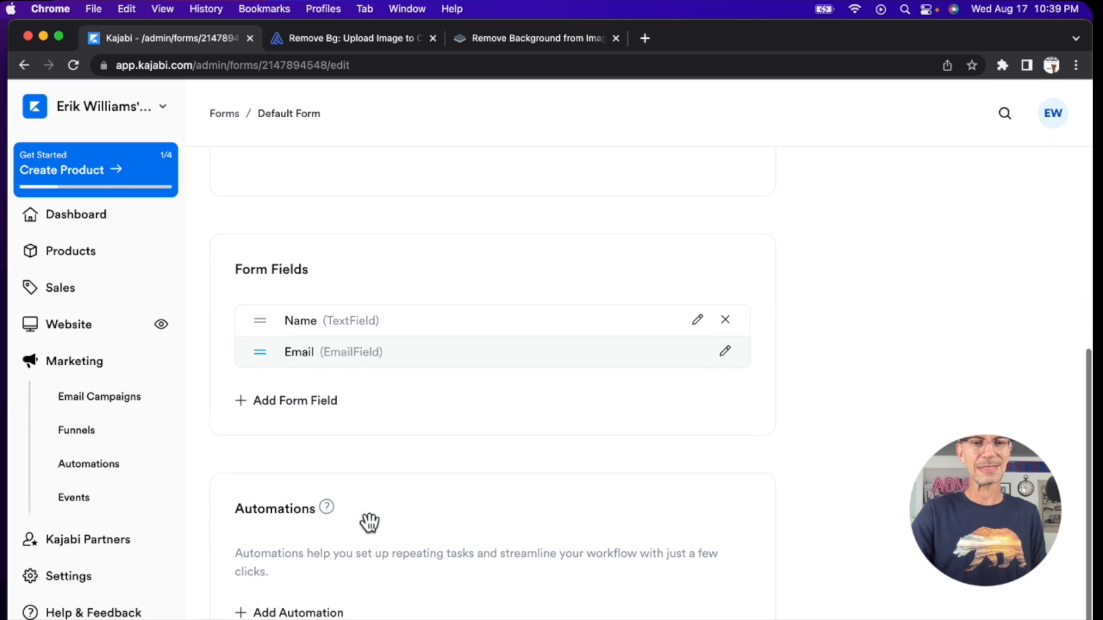
scroll(369, 520, "up", 9)
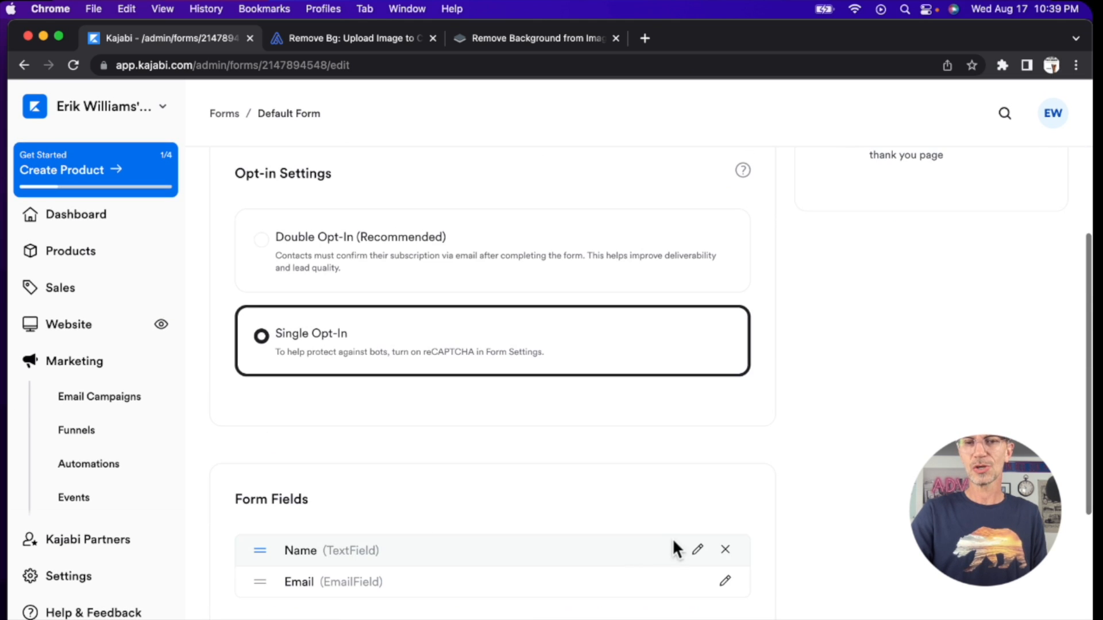
scroll(671, 449, "up", 11)
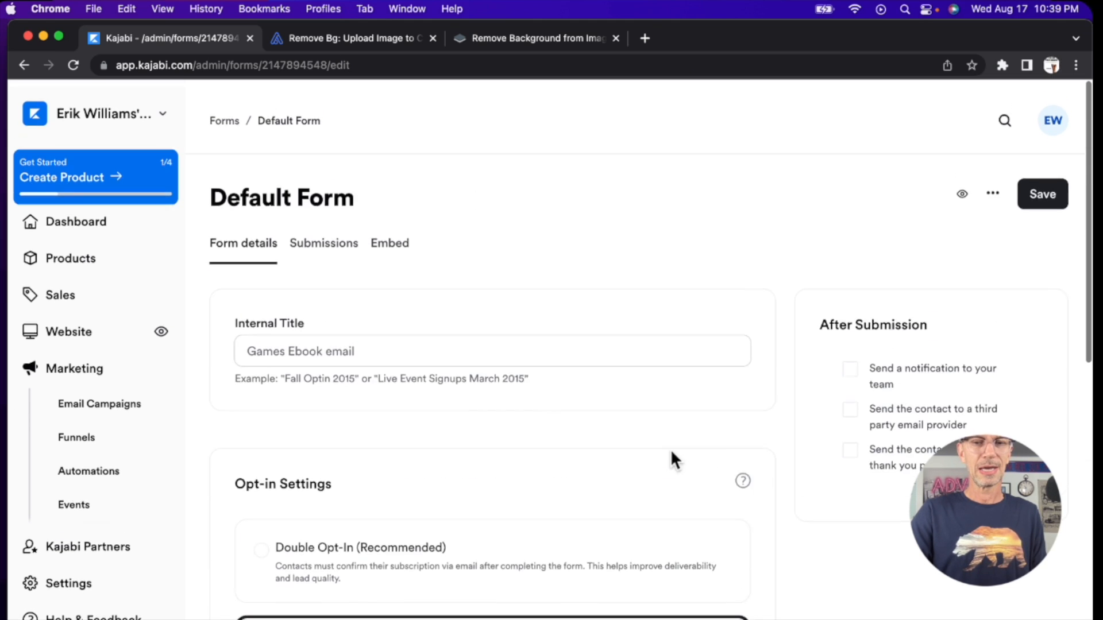
left_click(1042, 190)
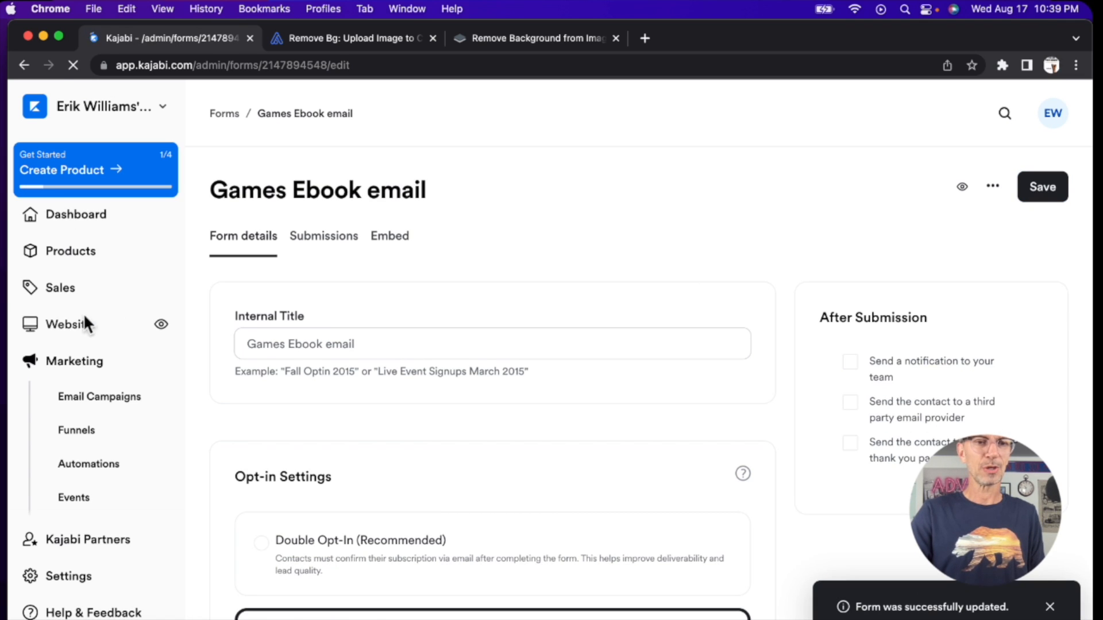
Step: Go to the website's landing pages and open the "Games E-Book" page for customizing
left_click(72, 326)
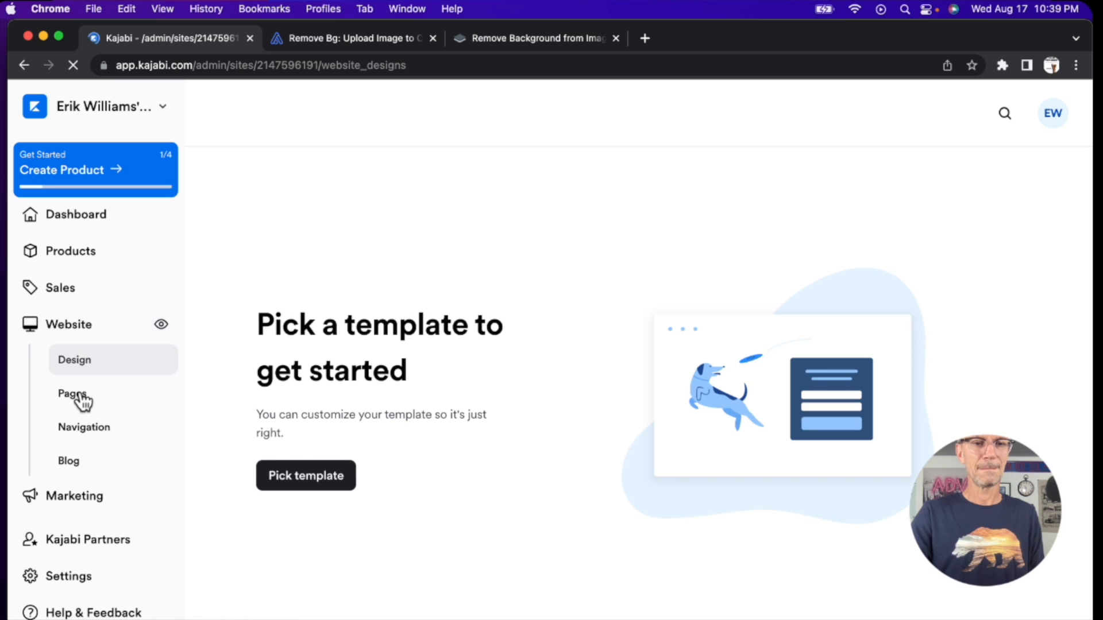
left_click(83, 402)
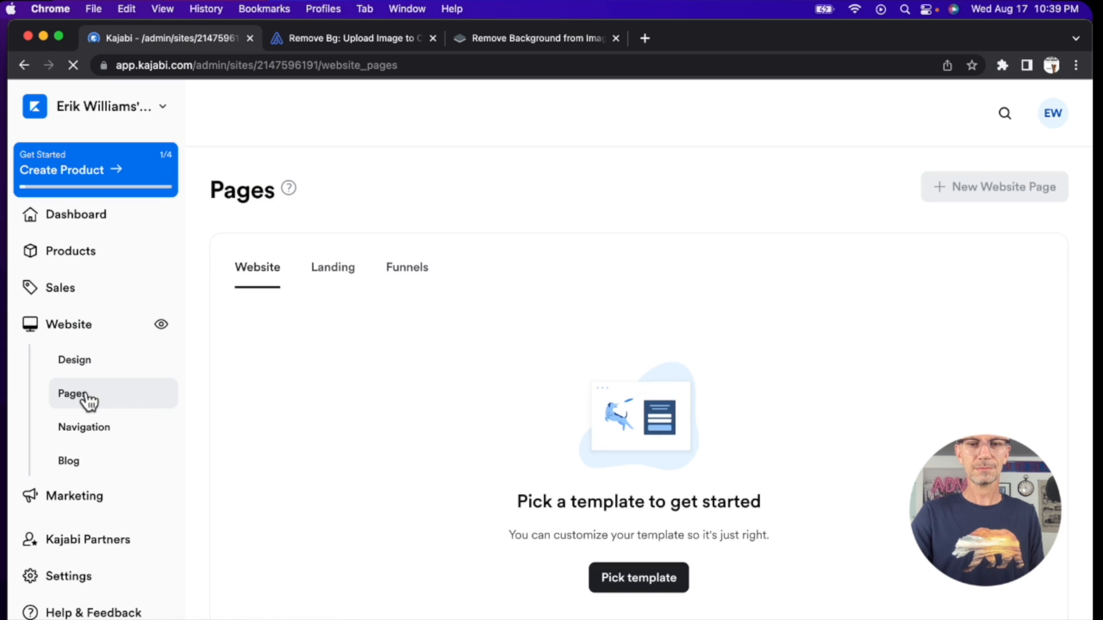
left_click(324, 275)
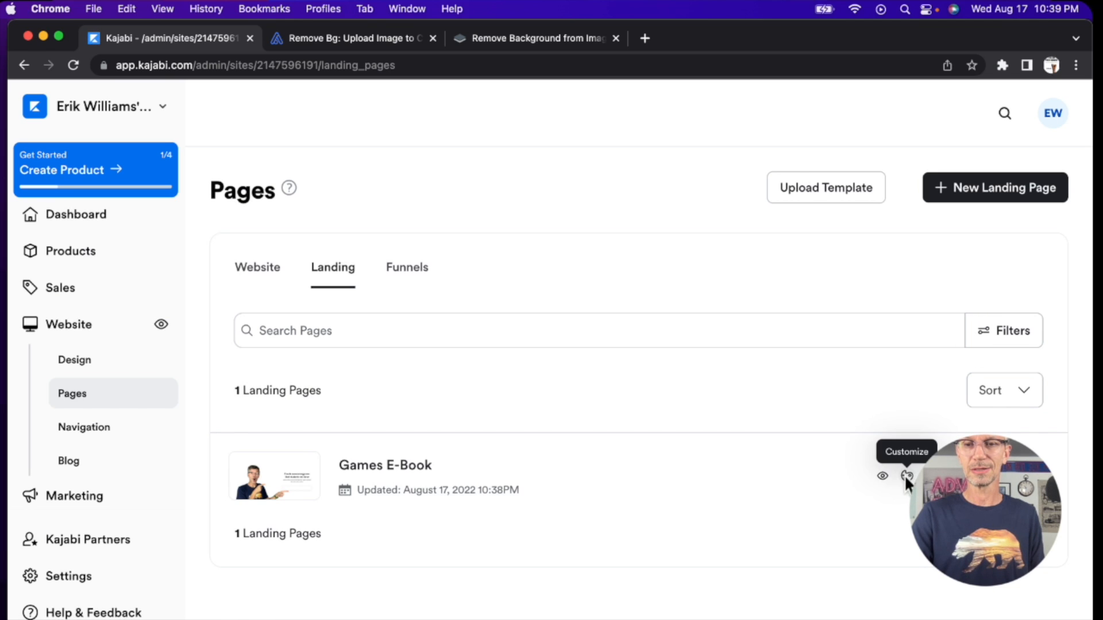
left_click(906, 477)
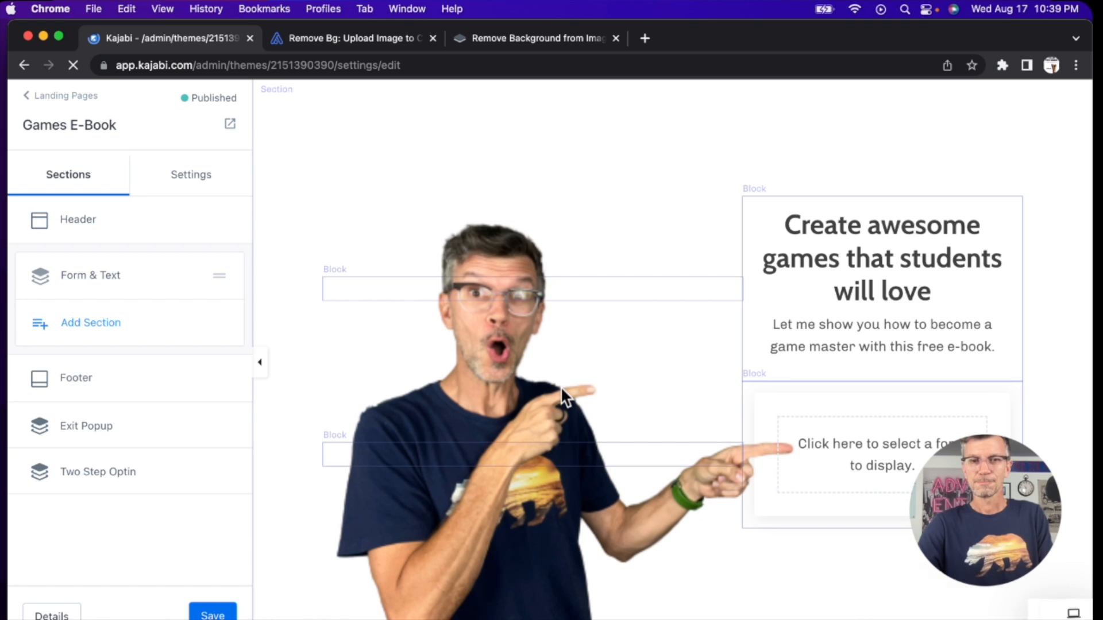
Step: Assign the "Games Ebook email" form to the empty form block below the text
left_click(887, 454)
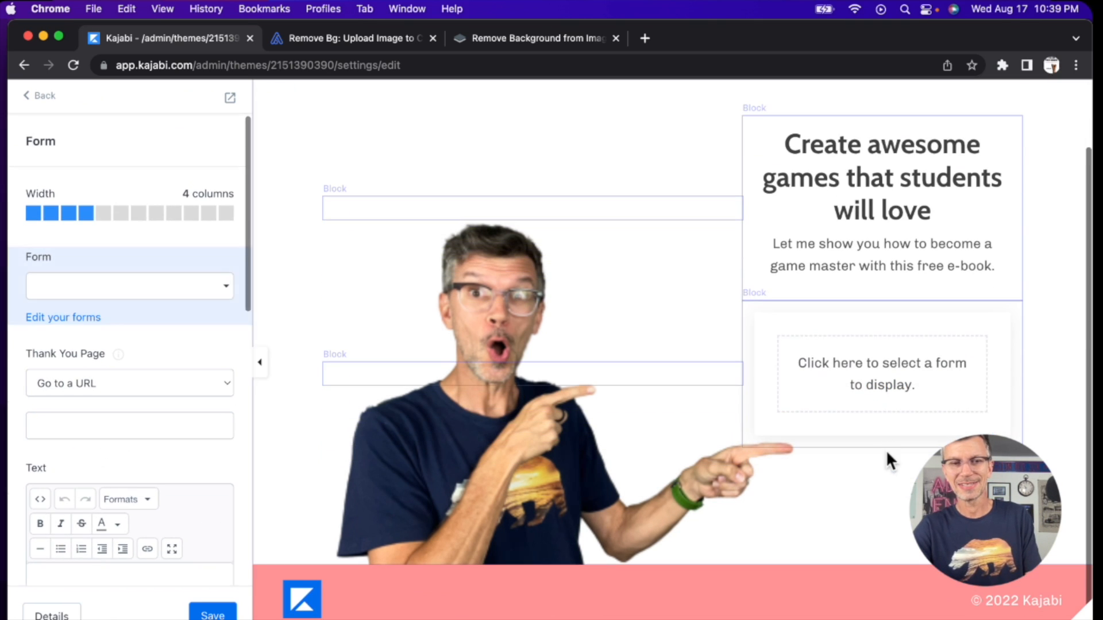
left_click(220, 296)
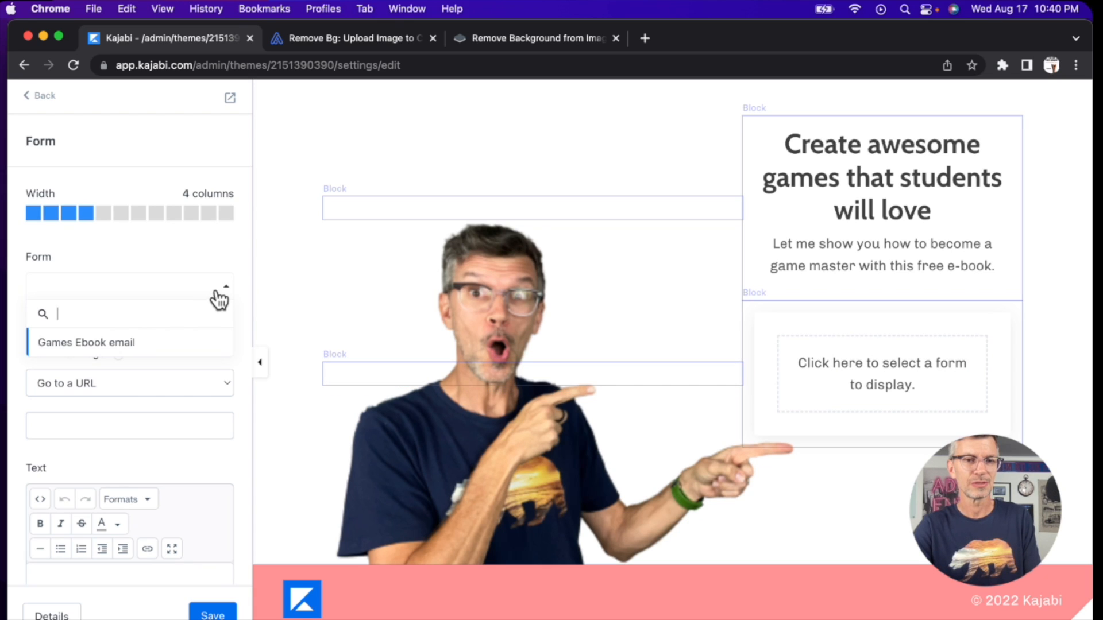
left_click(97, 343)
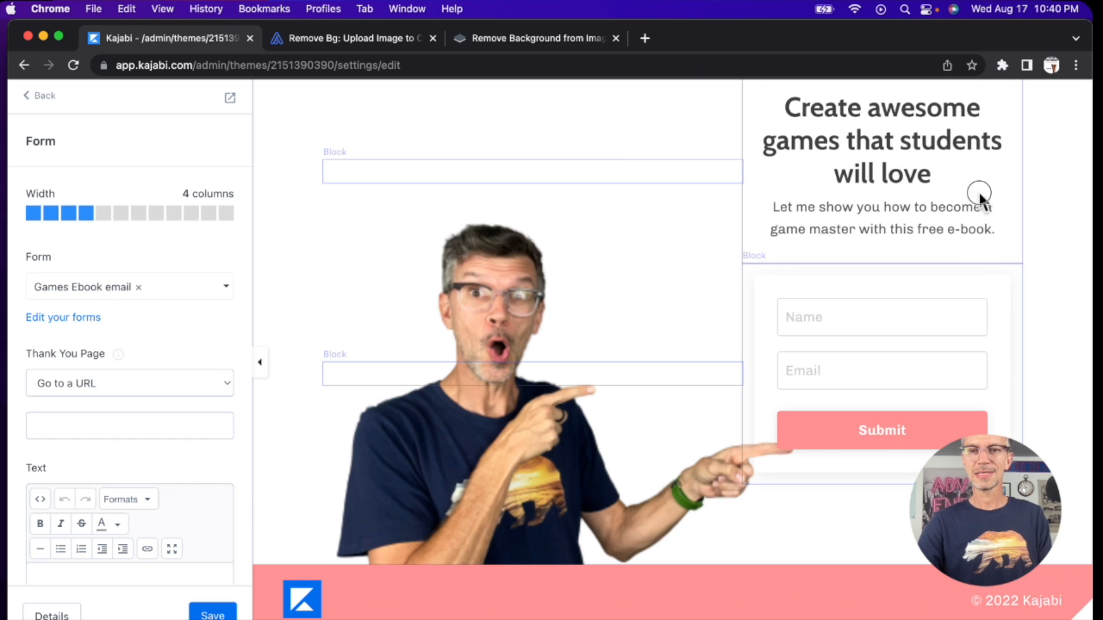
Step: Change the form's submit button text to "Grab awesome FREEBIE!!"
left_click(887, 428)
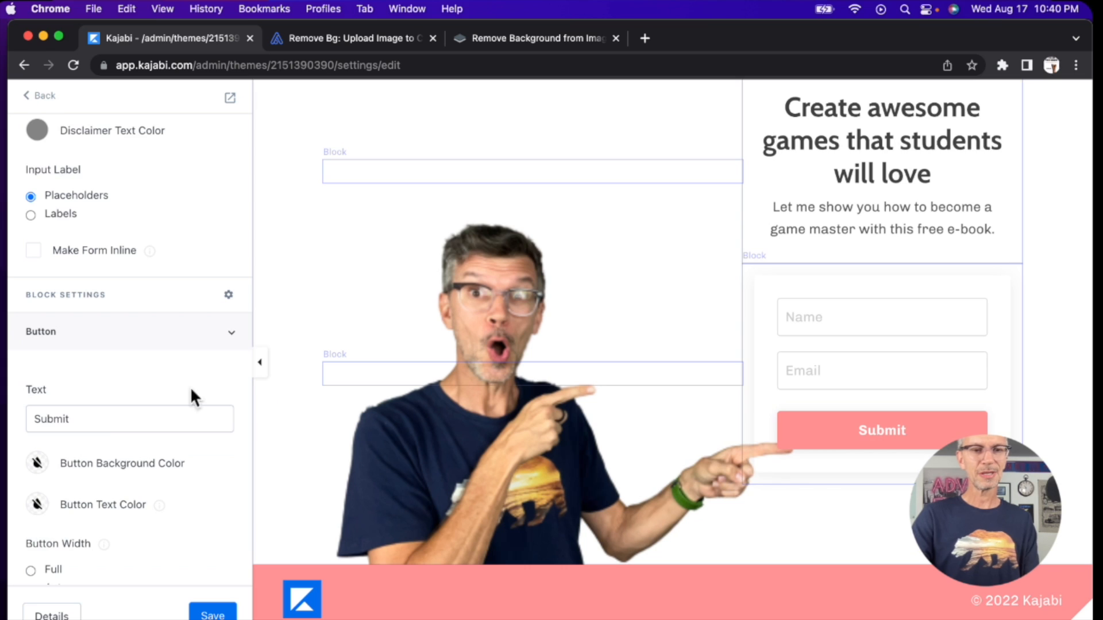
double_click(100, 421)
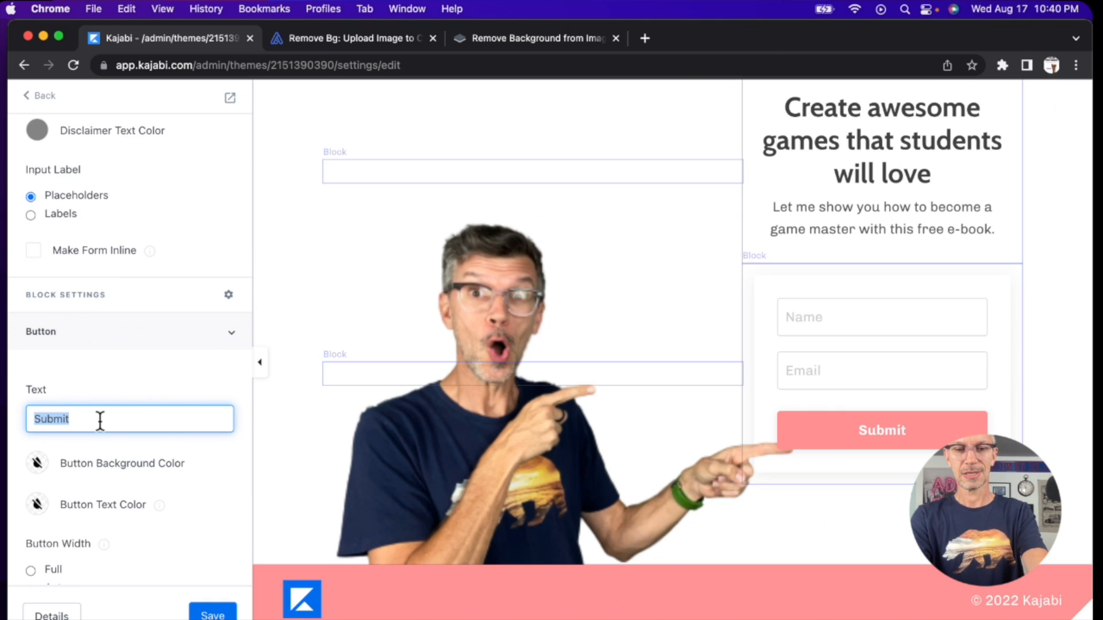
type("G")
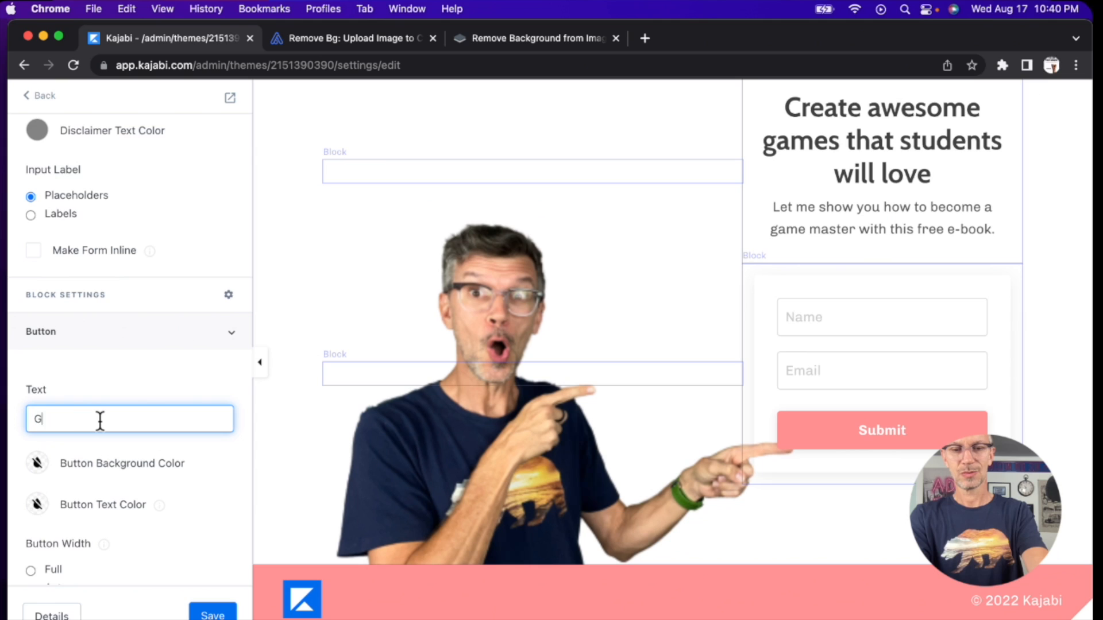
type("rab aweso")
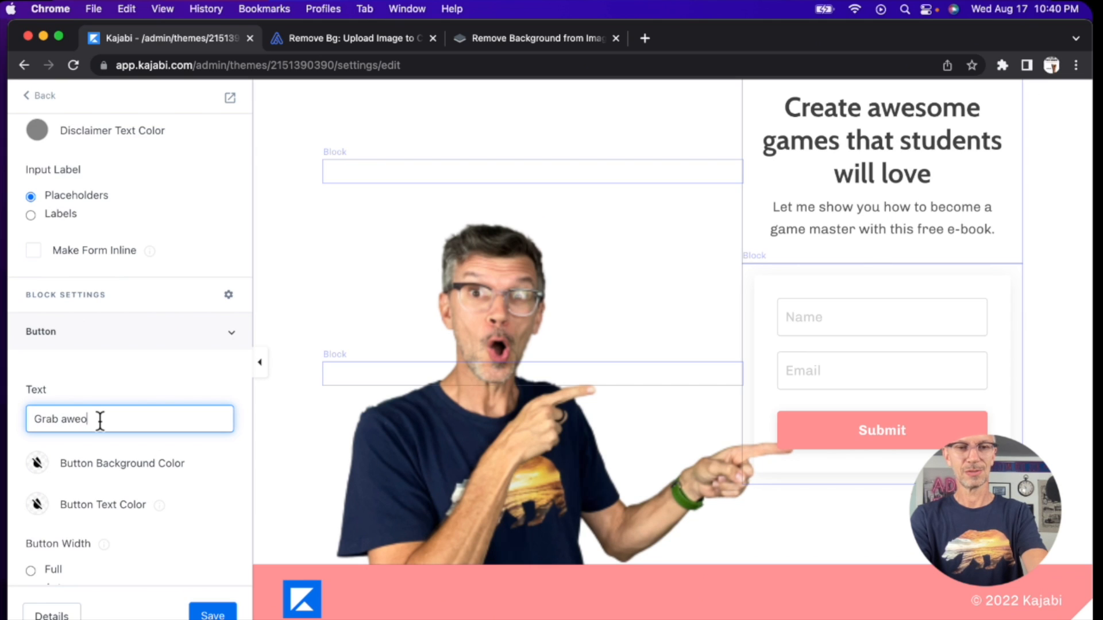
key("BackSpace")
type("some FREEBI")
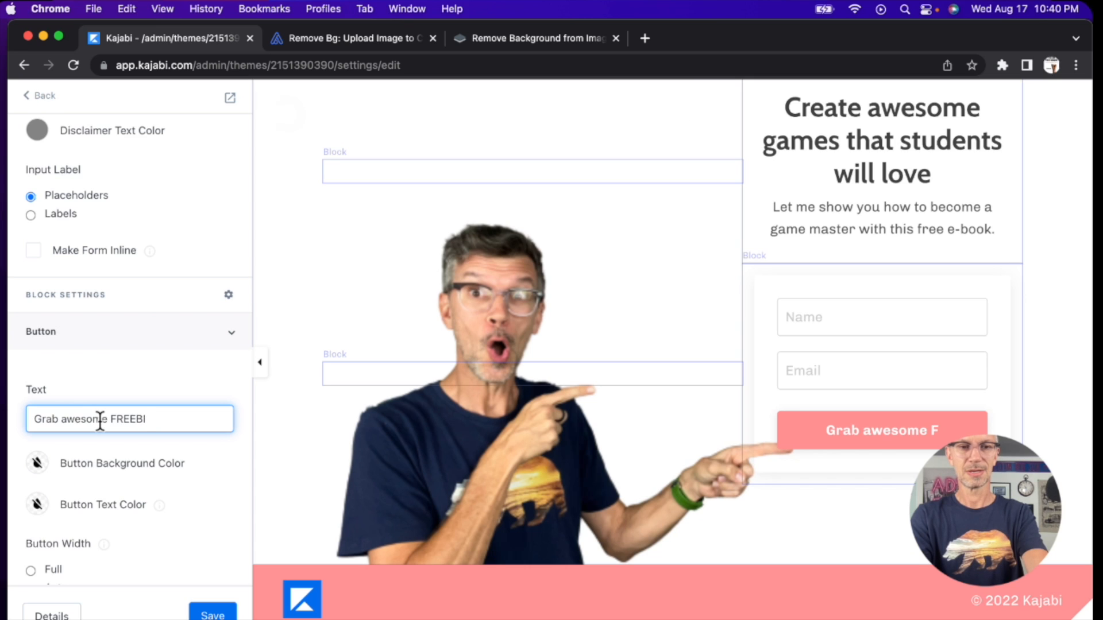
type("E!!")
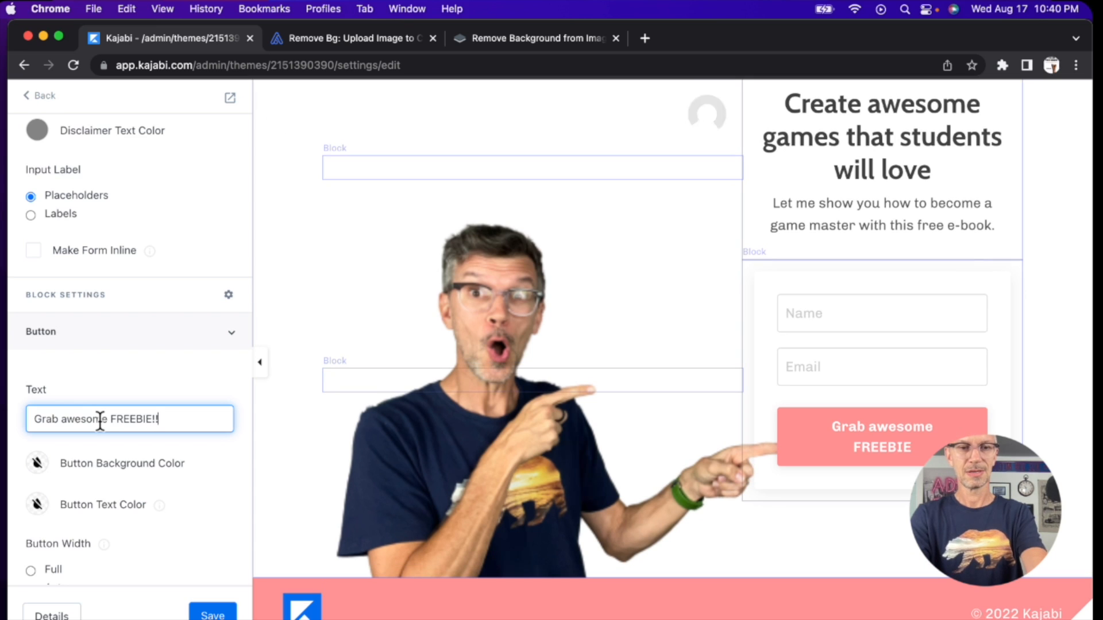
Step: Set the form button's background color to the custom hex value #F13030
left_click(136, 463)
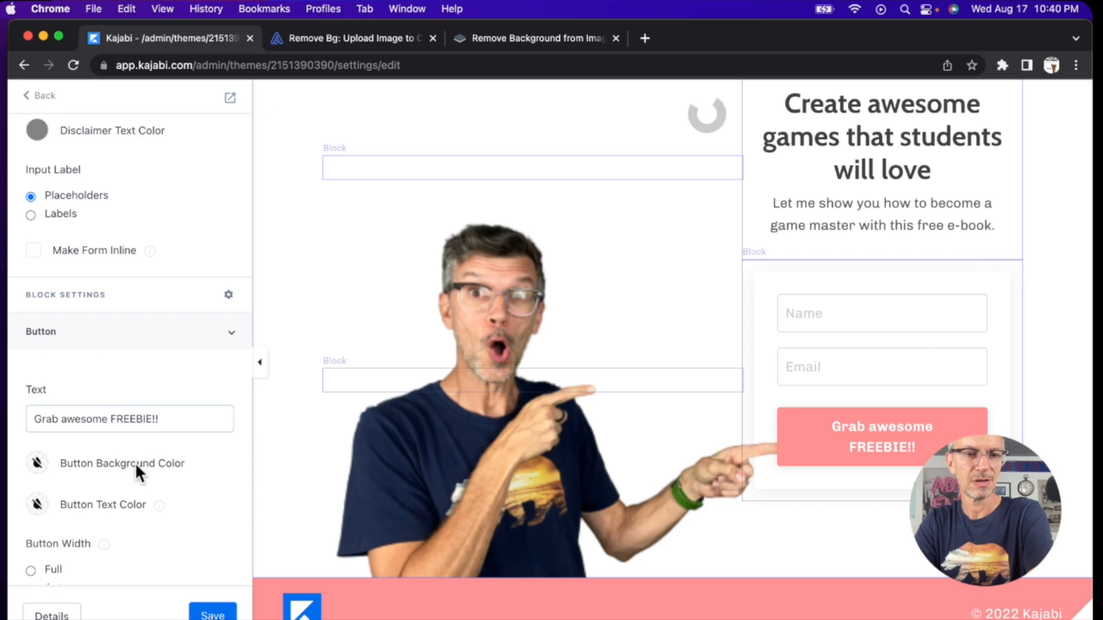
left_click(37, 463)
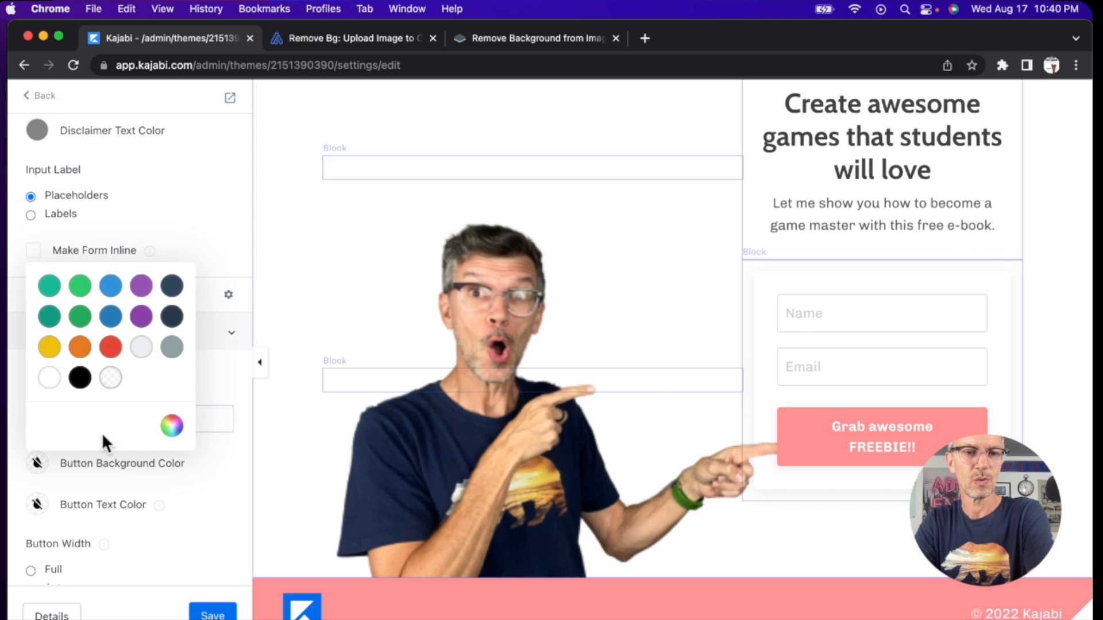
left_click(173, 428)
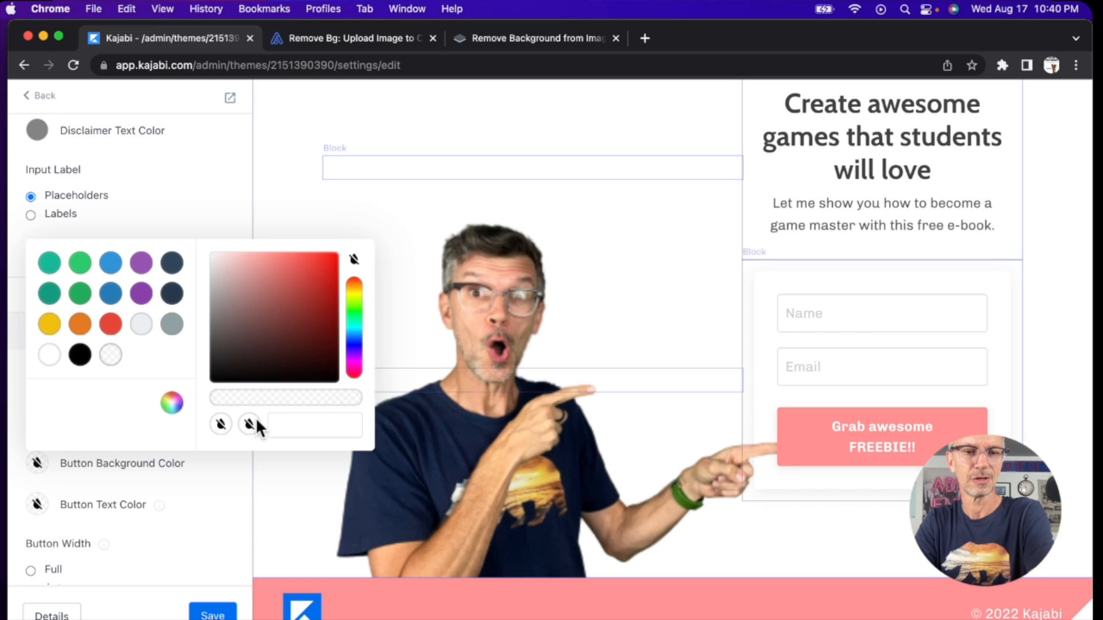
left_click(284, 426)
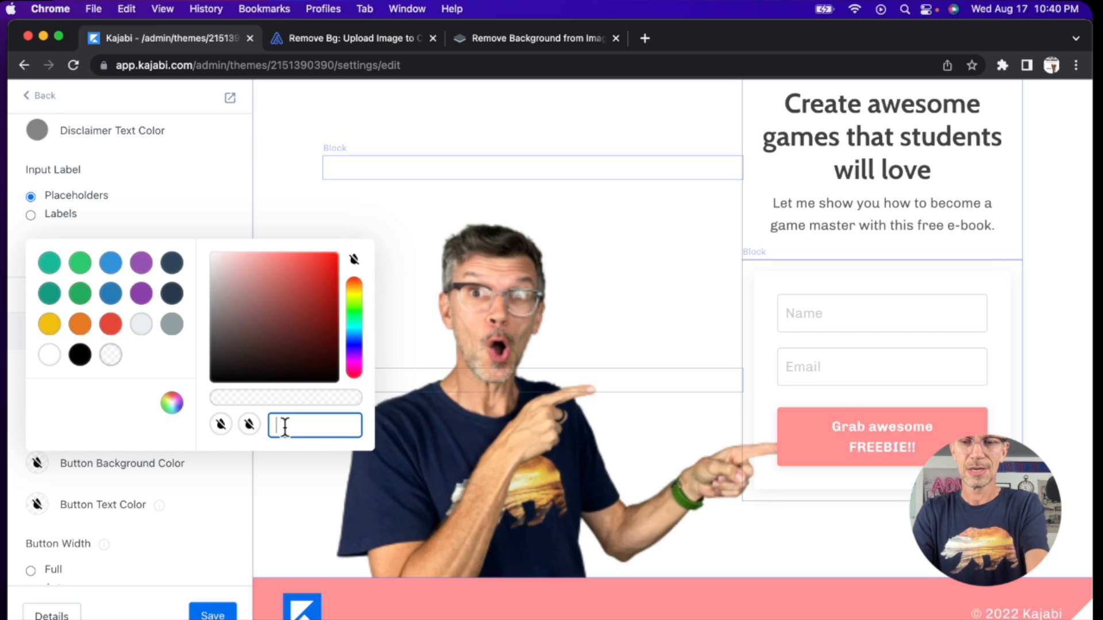
type("#F13030")
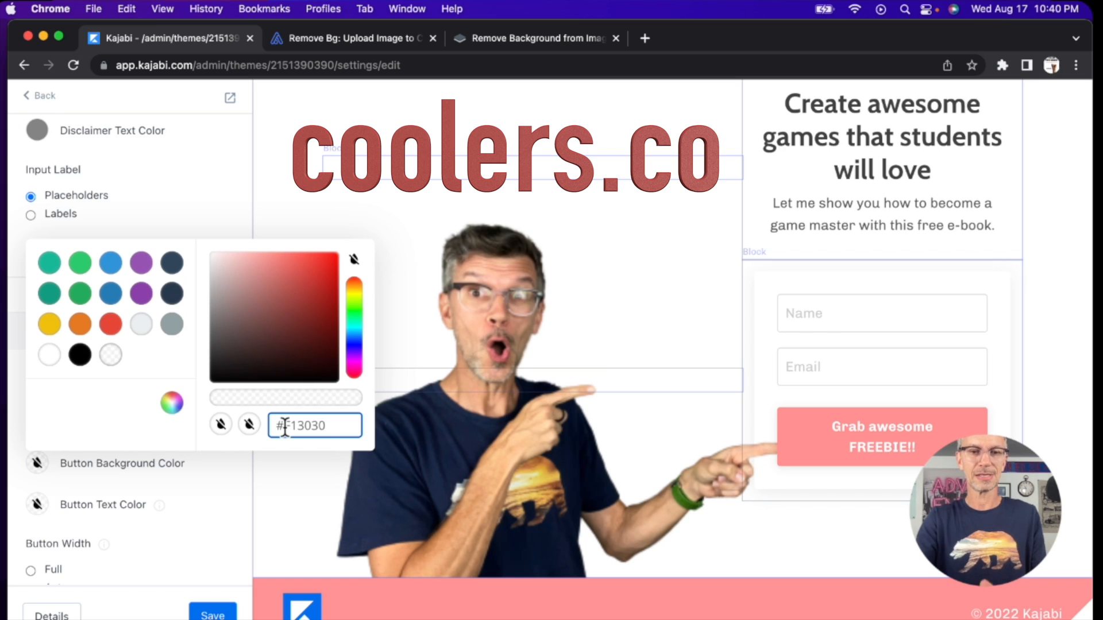
key("Return")
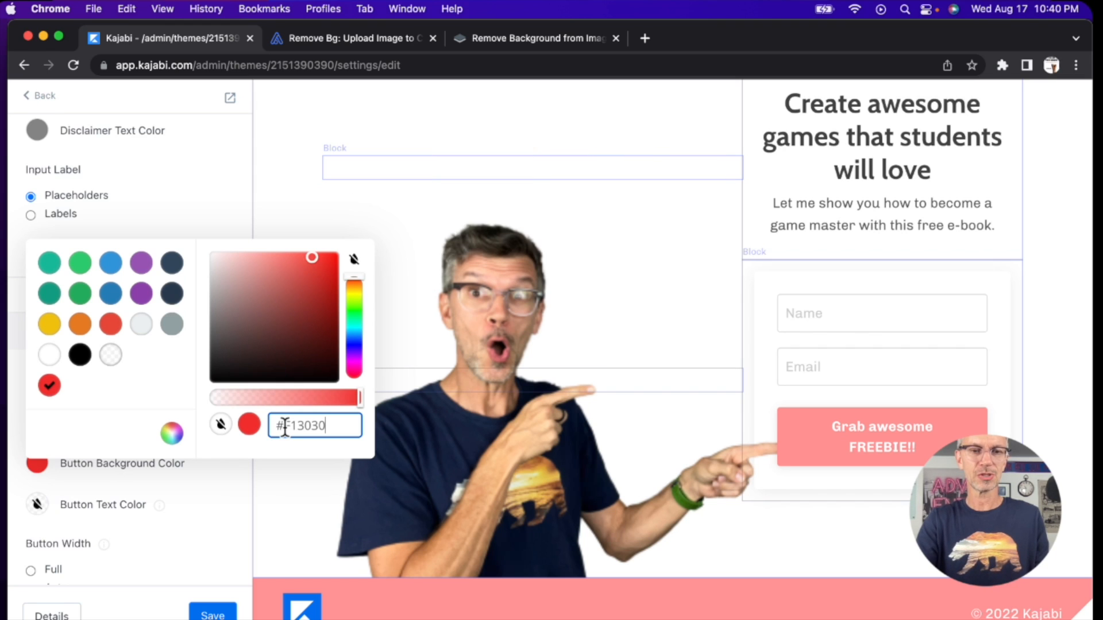
left_click(250, 427)
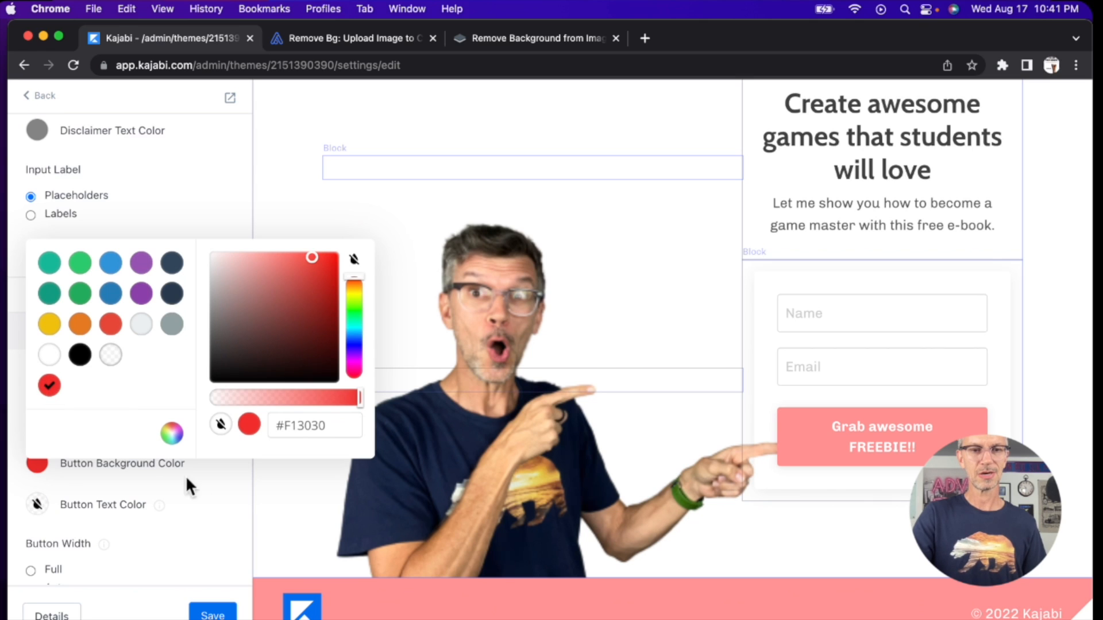
left_click(207, 521)
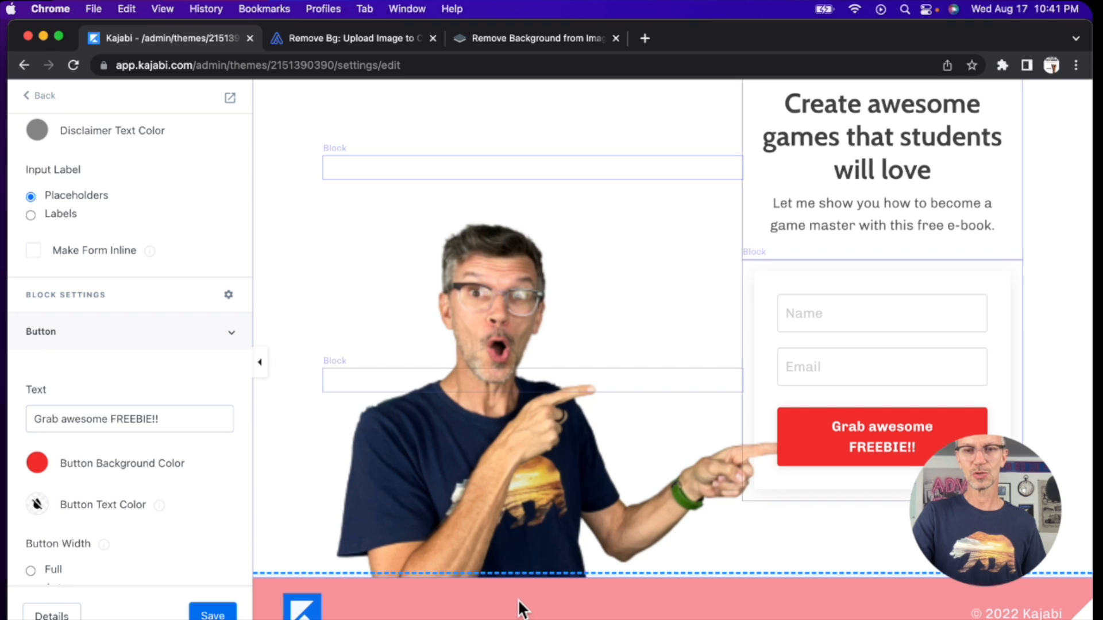
Step: Set the page footer's background color to the custom hex value #F13030
scroll(519, 608, "down", 1)
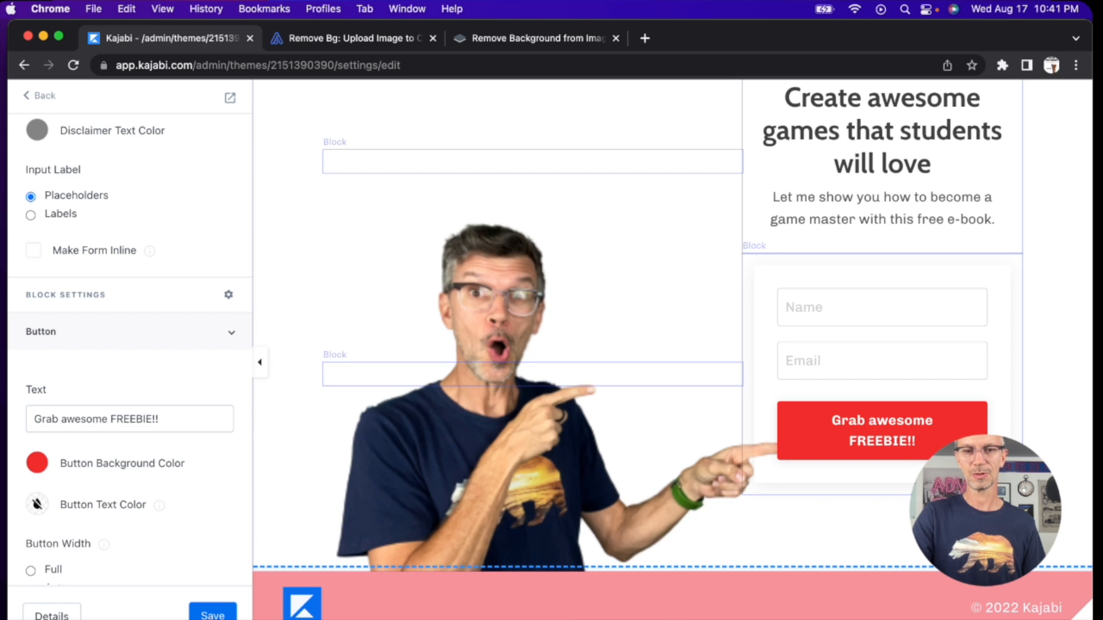
left_click(519, 610)
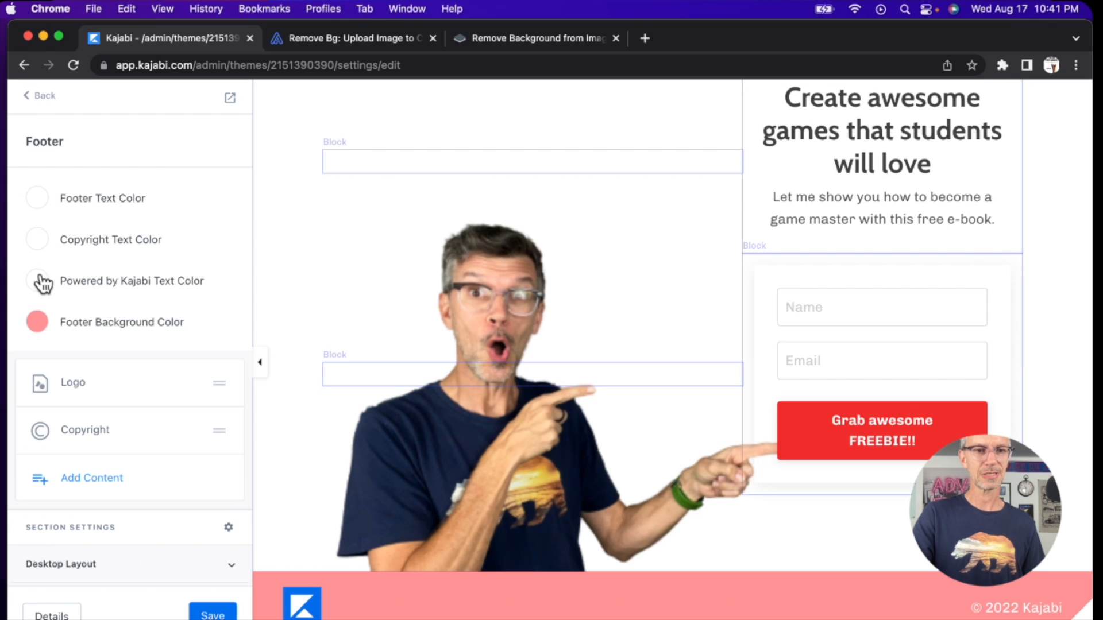
left_click(38, 322)
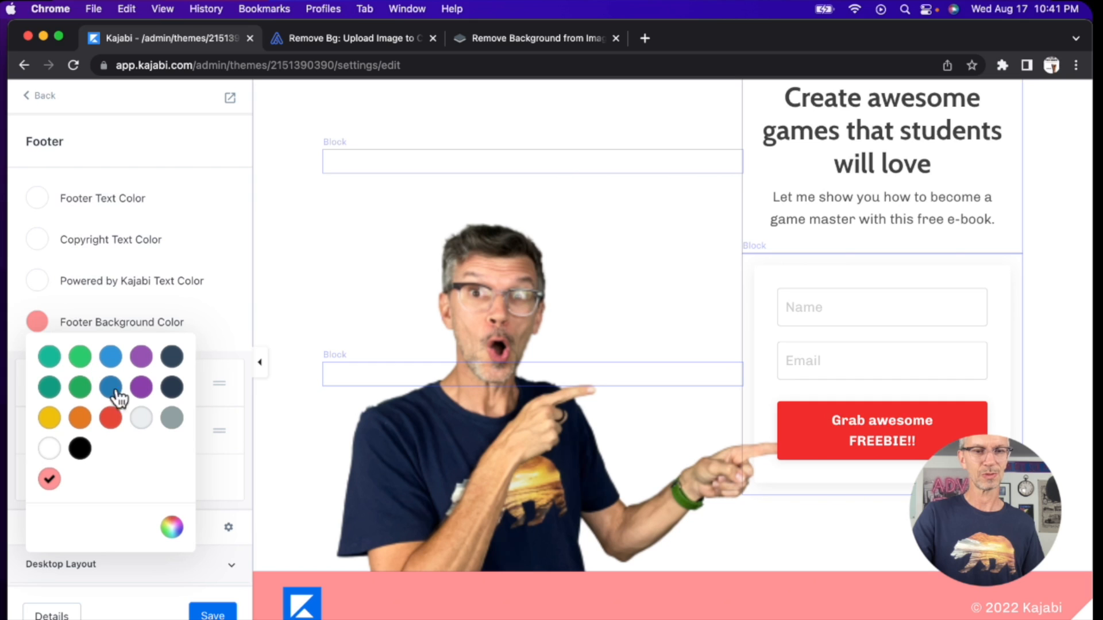
left_click(172, 529)
triple_click(305, 523)
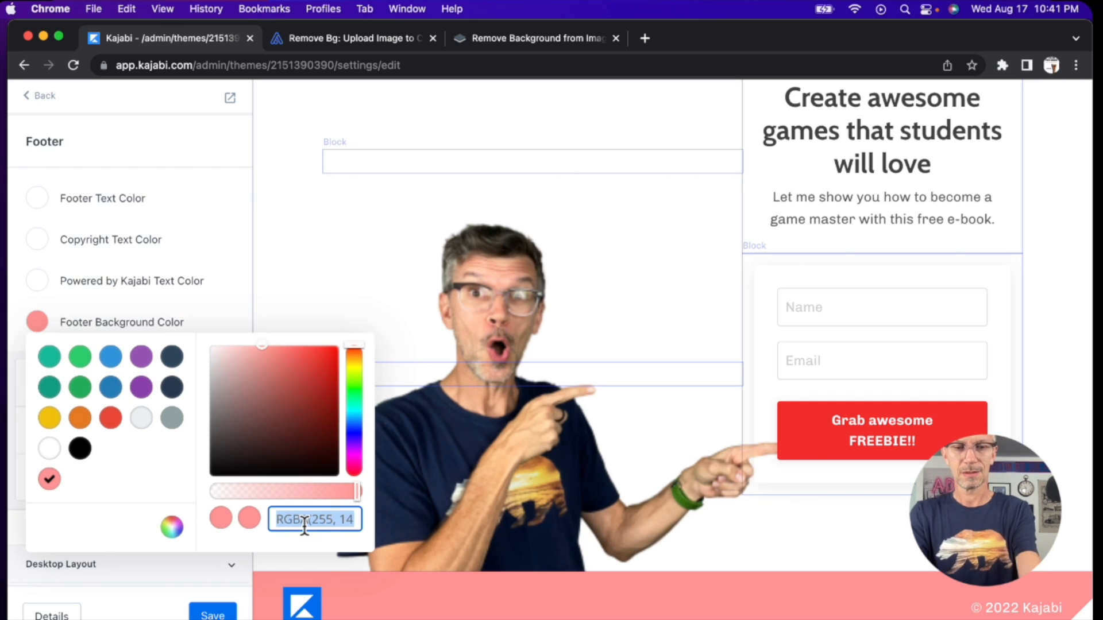
type("#F13030")
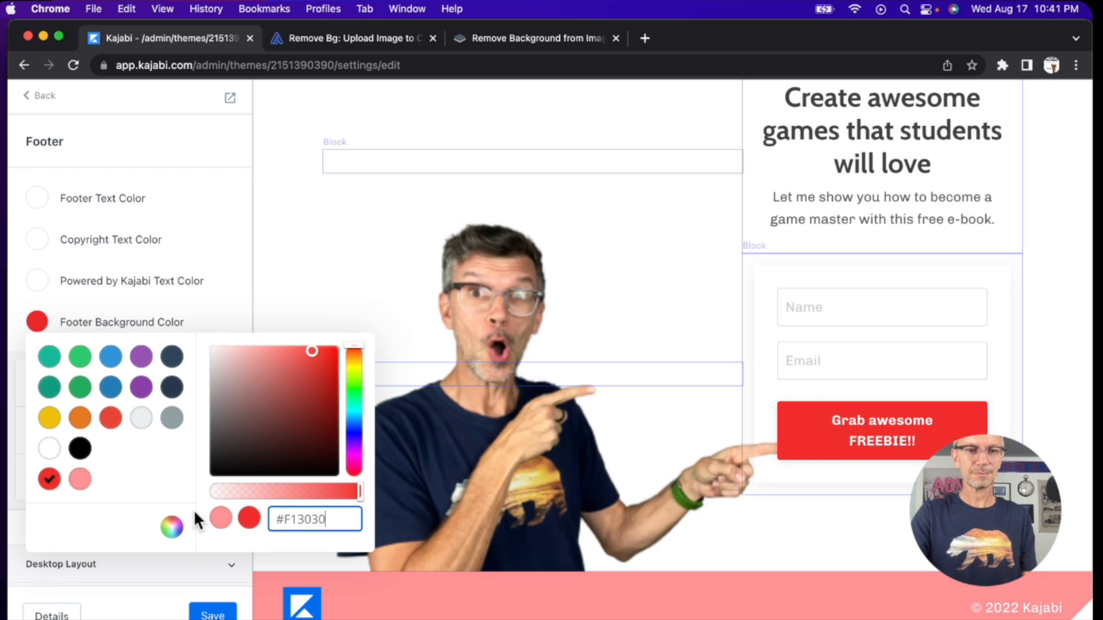
left_click(163, 581)
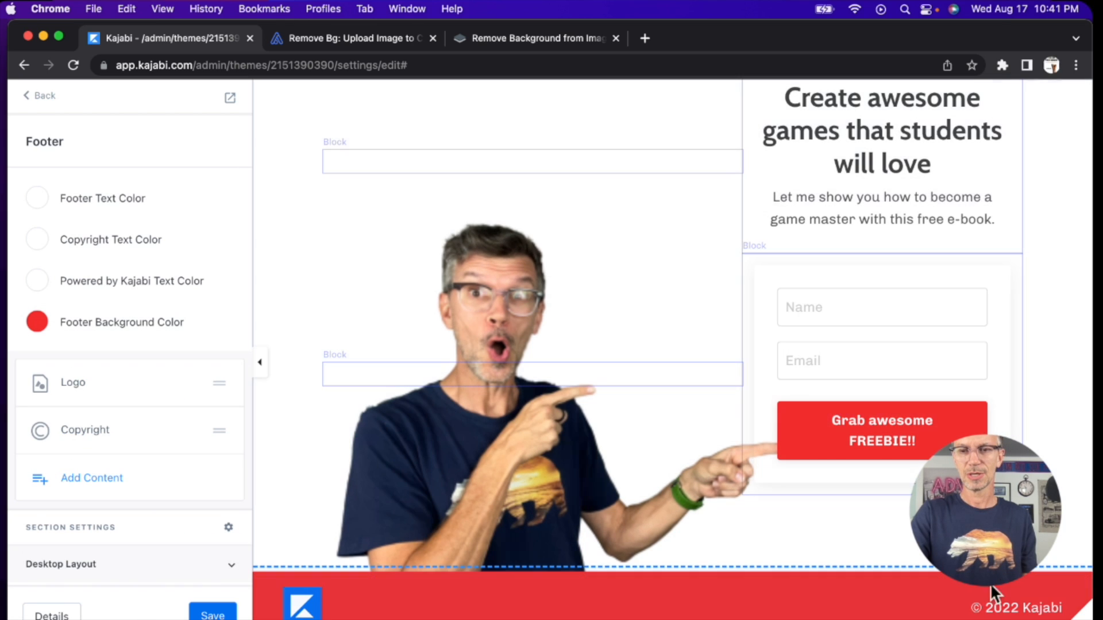
Step: Replace the footer's copyright text with the site owner's handle and save the landing page
left_click(1022, 608)
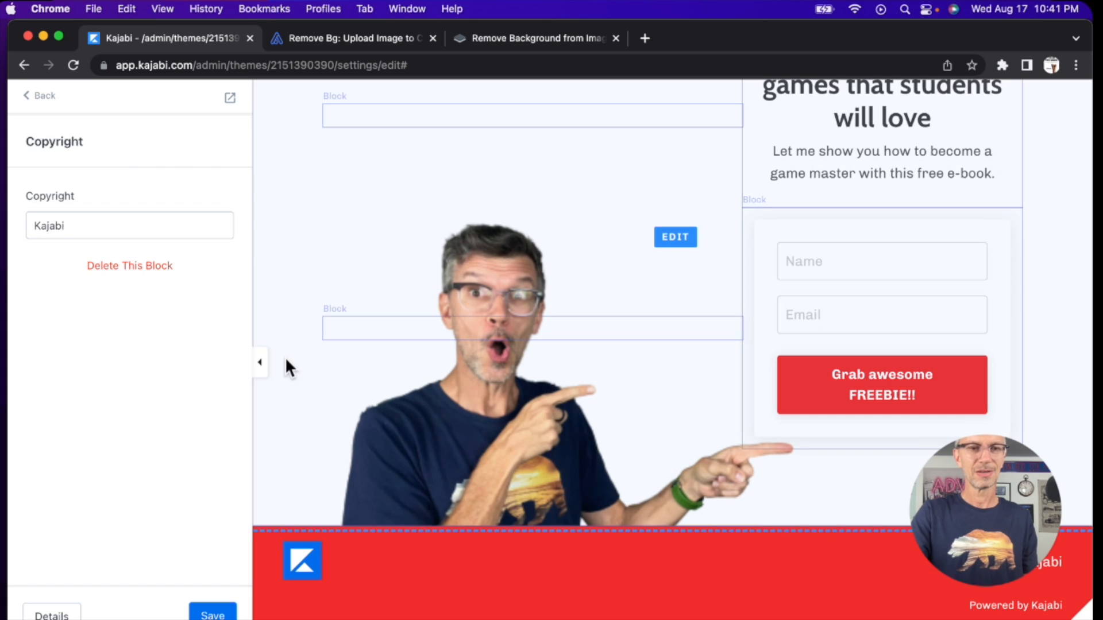
double_click(89, 227)
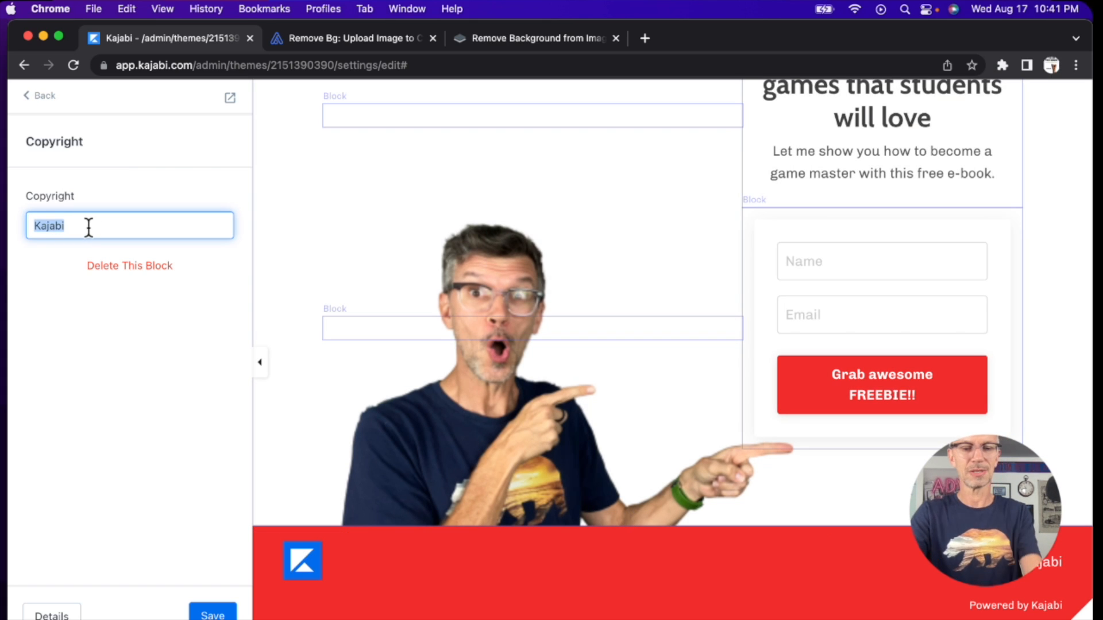
type("erikwithak")
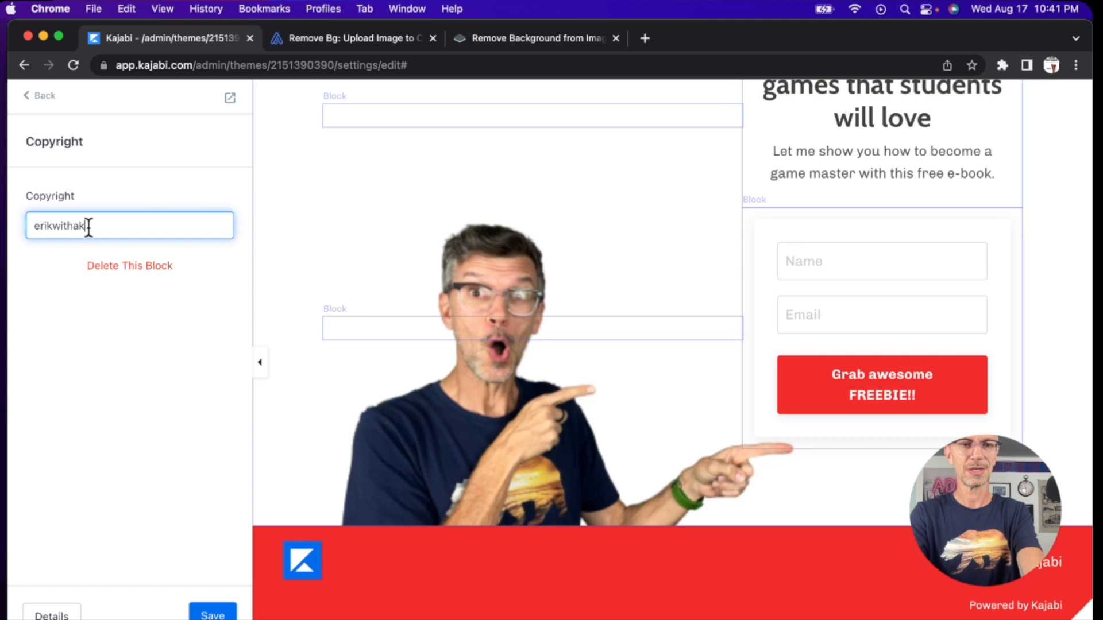
left_click(219, 612)
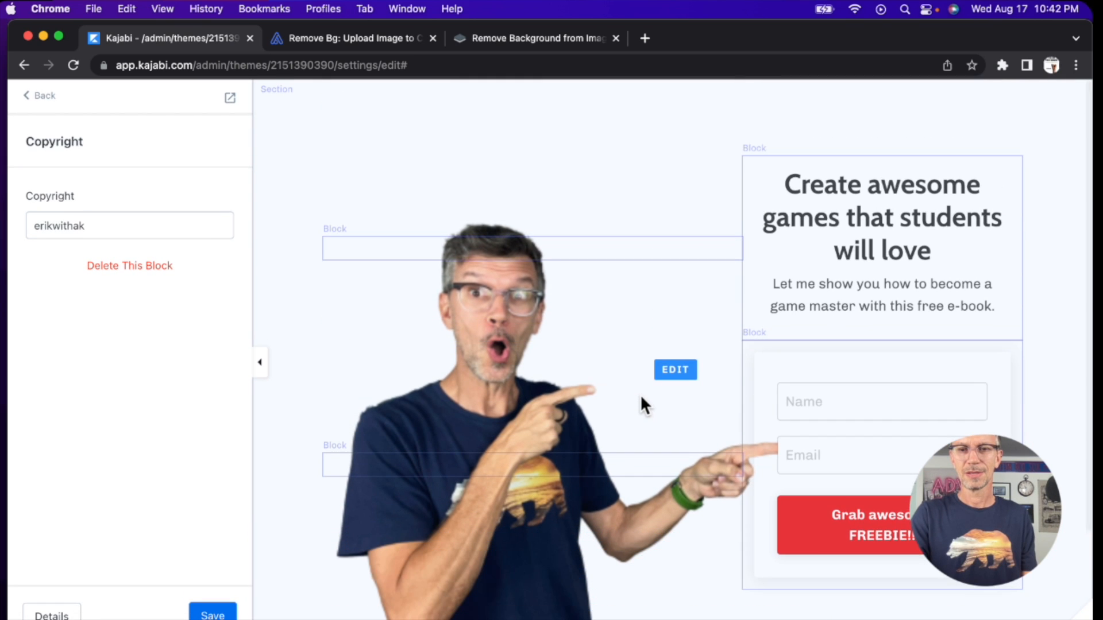
Step: Check the landing page layout from the heading down to the footer and save the page
scroll(694, 344, "down", 2)
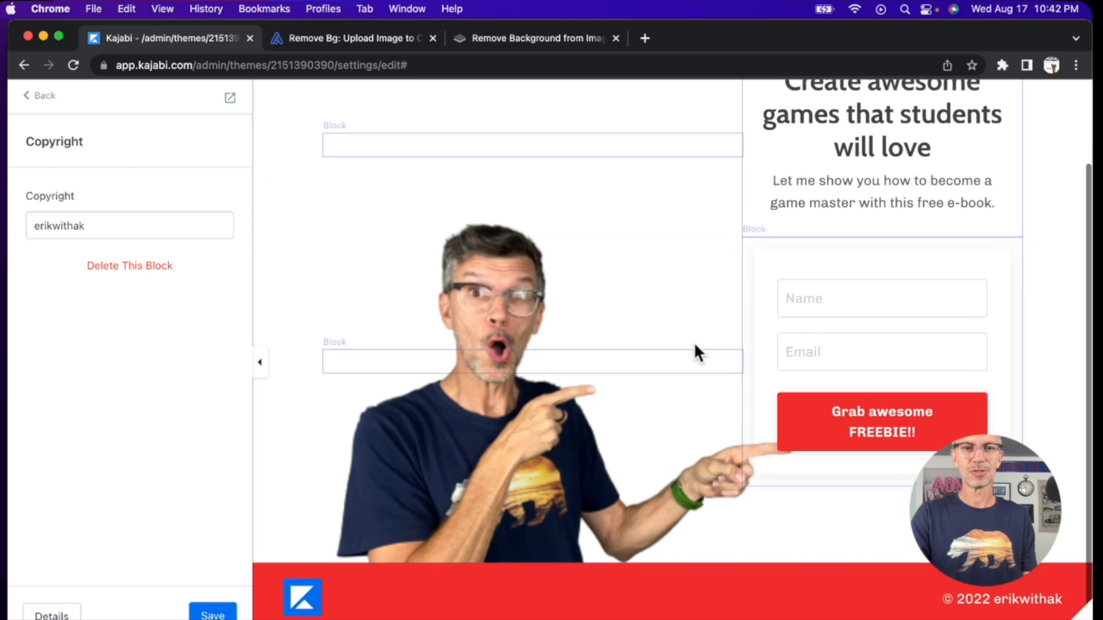
scroll(694, 344, "up", 1)
scroll(694, 343, "left", 3)
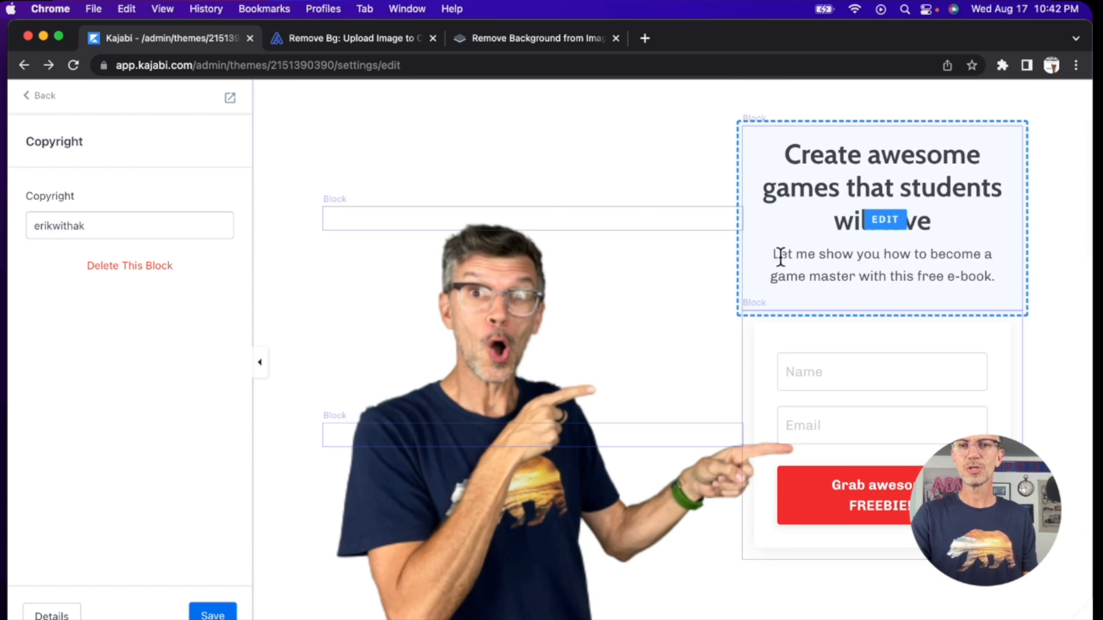
scroll(769, 316, "down", 2)
scroll(769, 317, "up", 3)
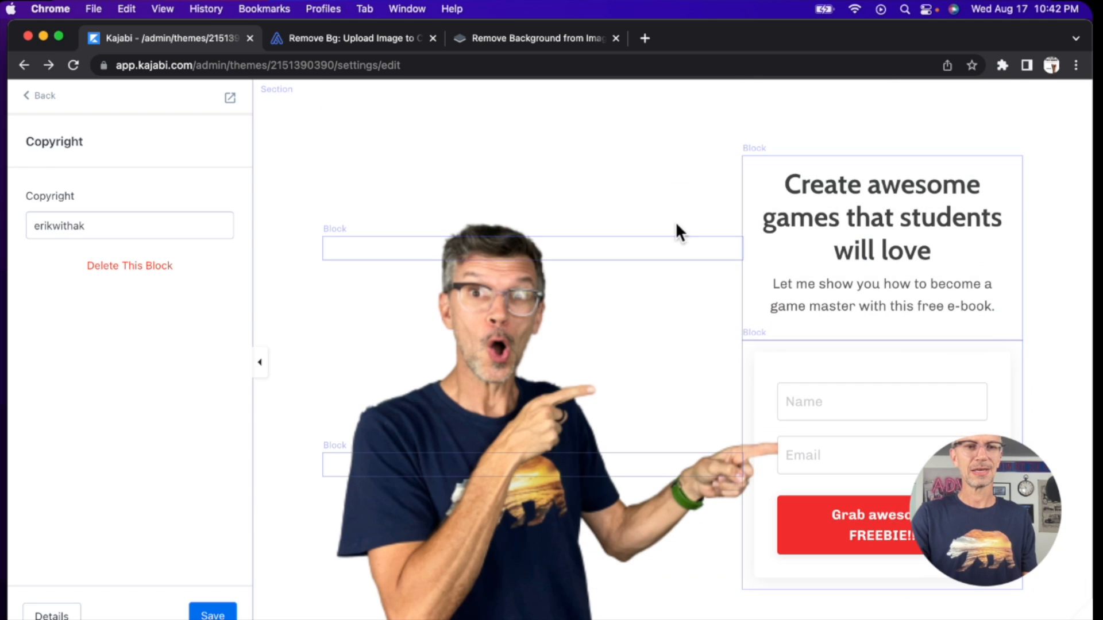
left_click(205, 611)
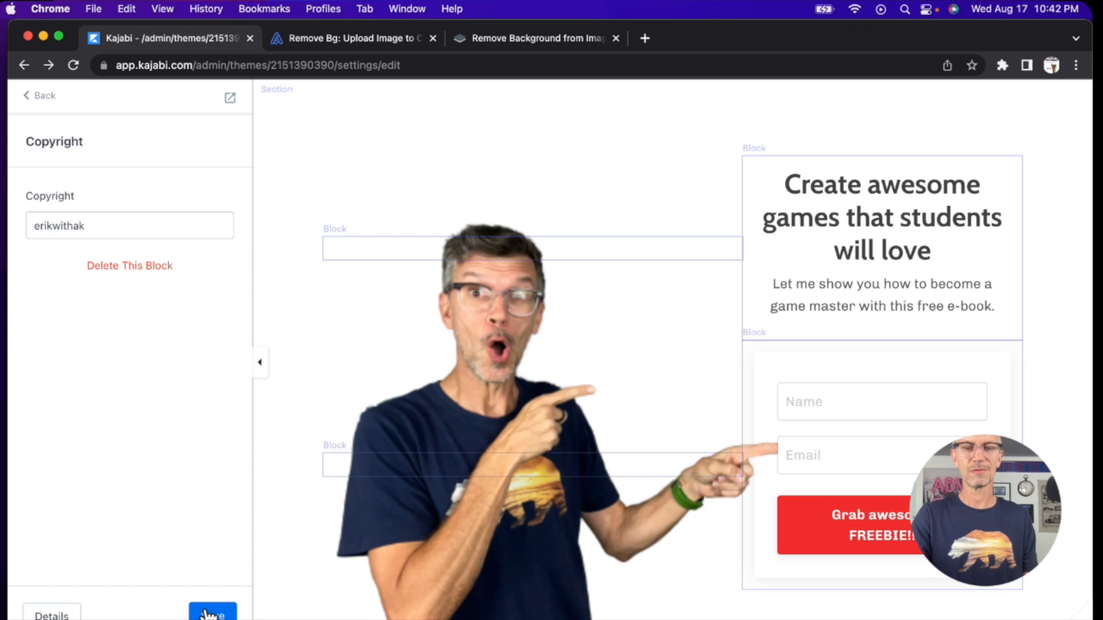
Step: Return to the page's section overview, open the landing page preview and check the form's Name field
left_click(39, 104)
left_click(38, 103)
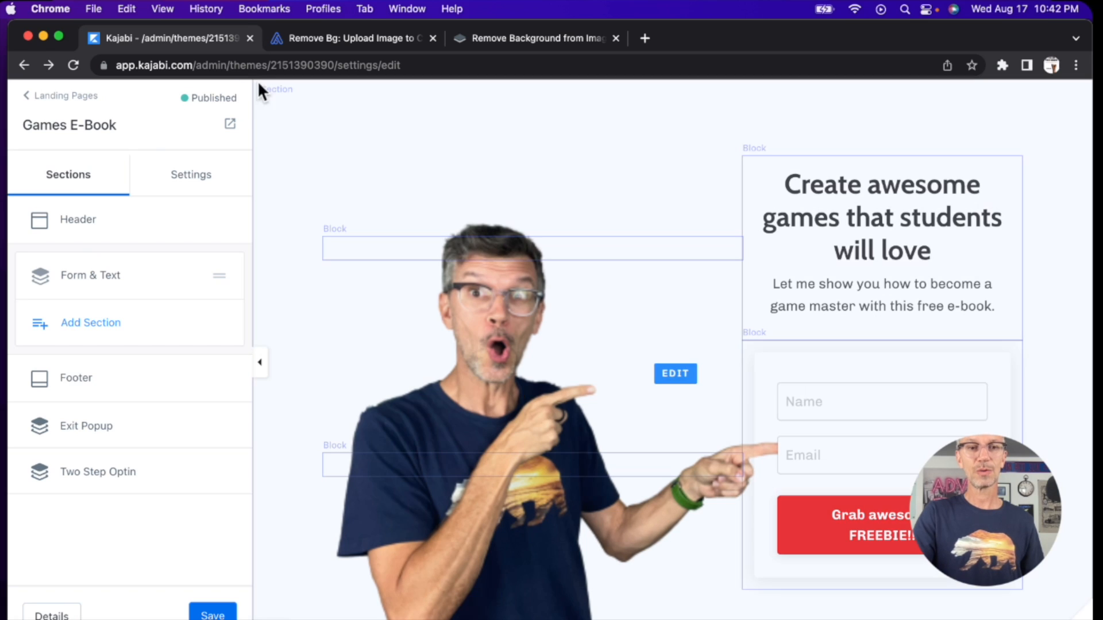
left_click(230, 124)
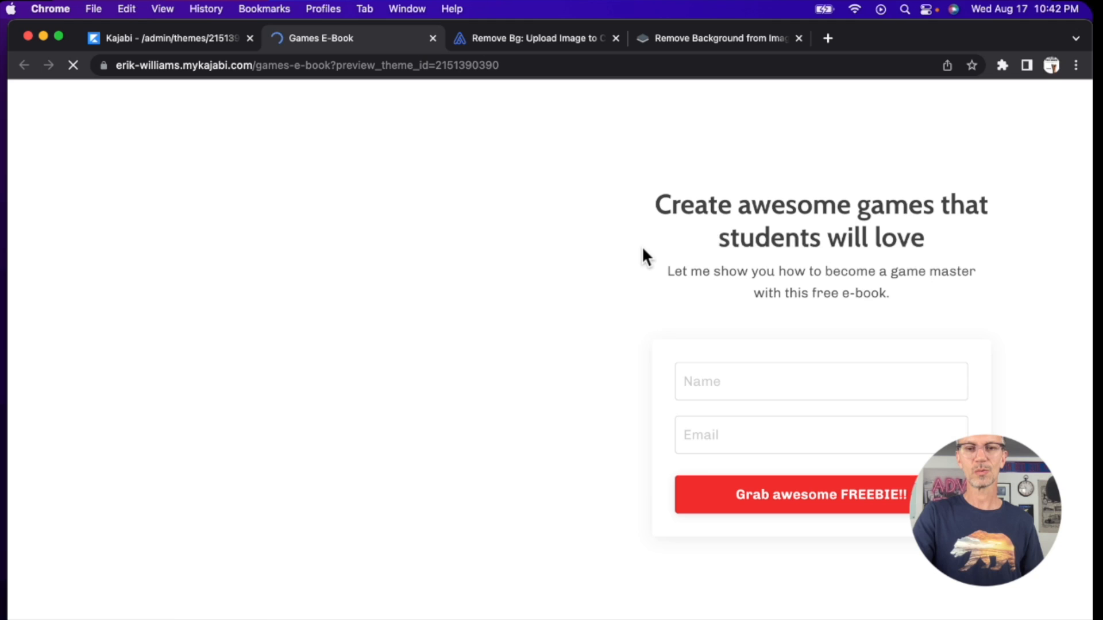
left_click(771, 387)
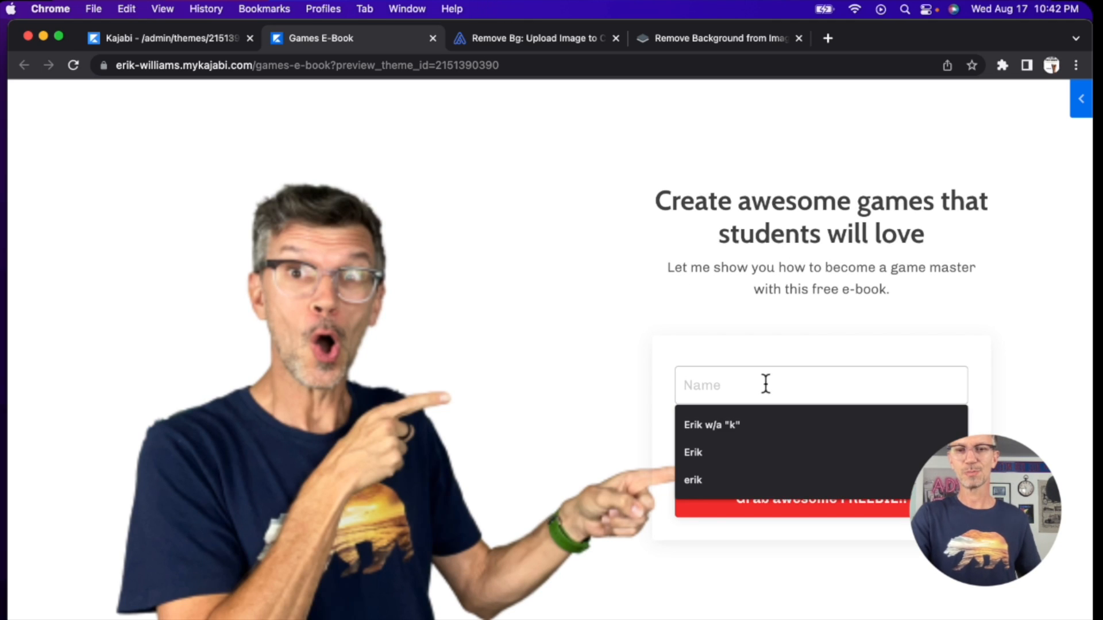
left_click(698, 332)
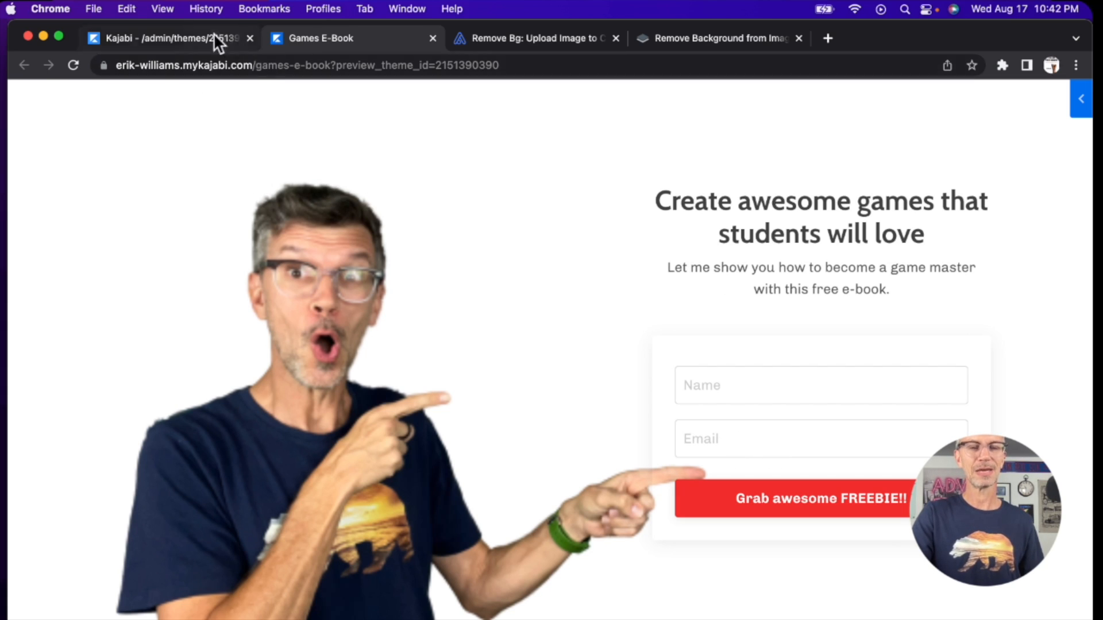
Step: In the page editor, set the opt-in form's Thank You Page to "Download a file" and upload the file from the computer
left_click(198, 36)
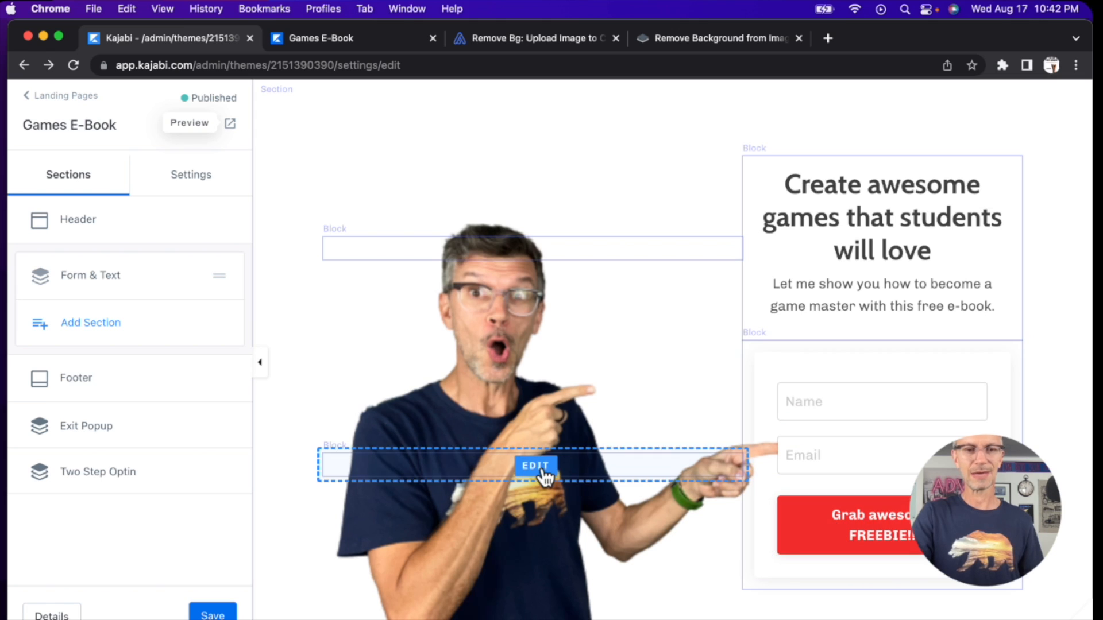
left_click(188, 184)
left_click(99, 182)
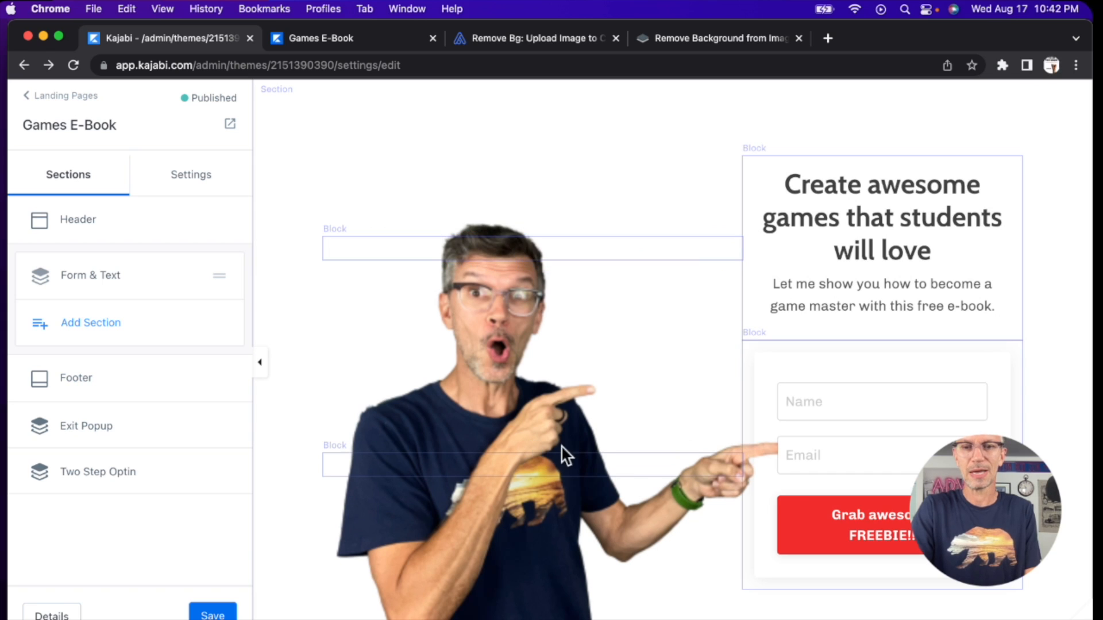
left_click(877, 528)
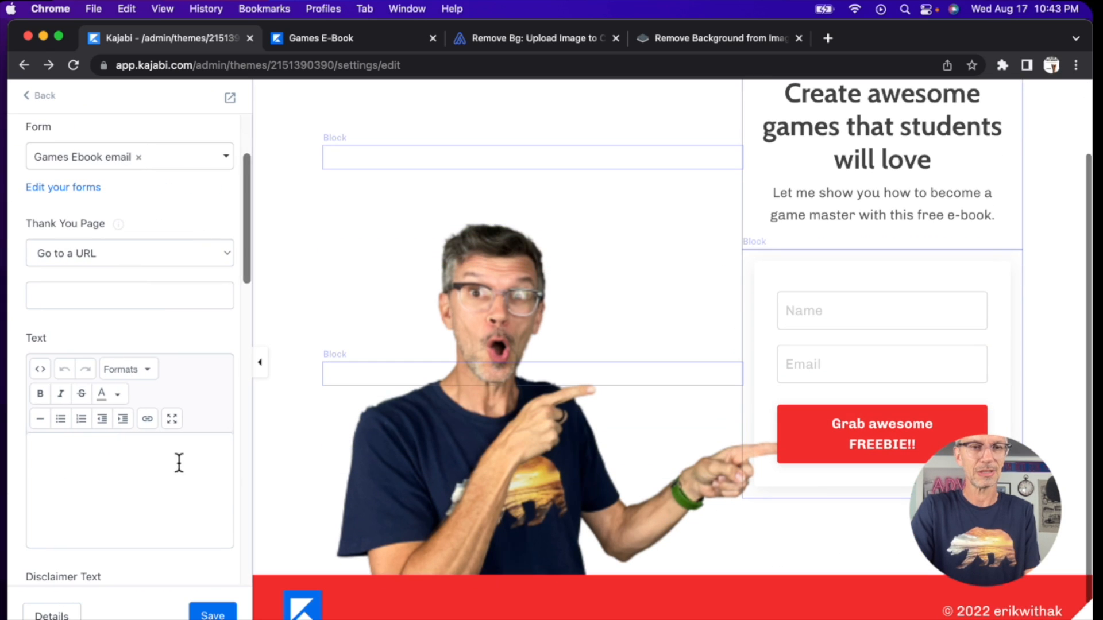
scroll(105, 382, "down", 2)
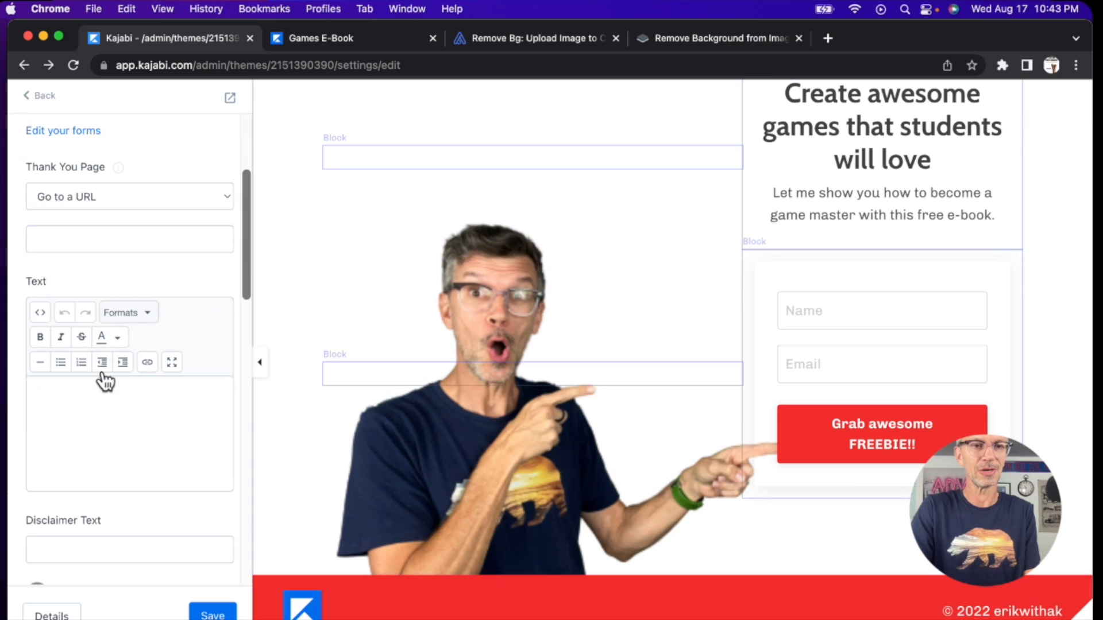
left_click(123, 197)
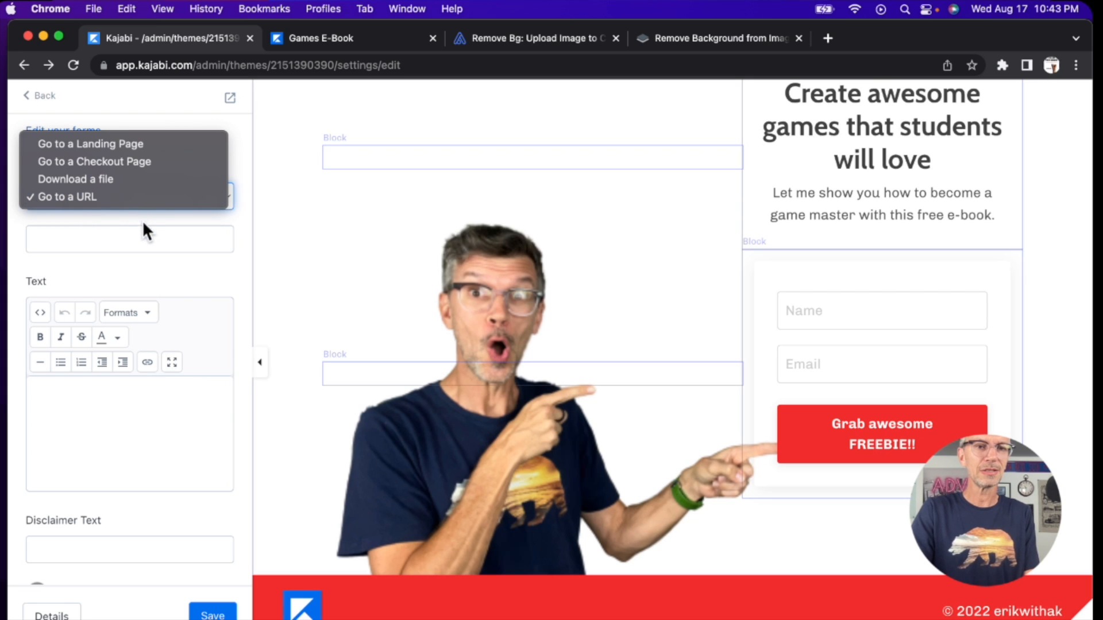
scroll(144, 230, "up", 5)
left_click(127, 303)
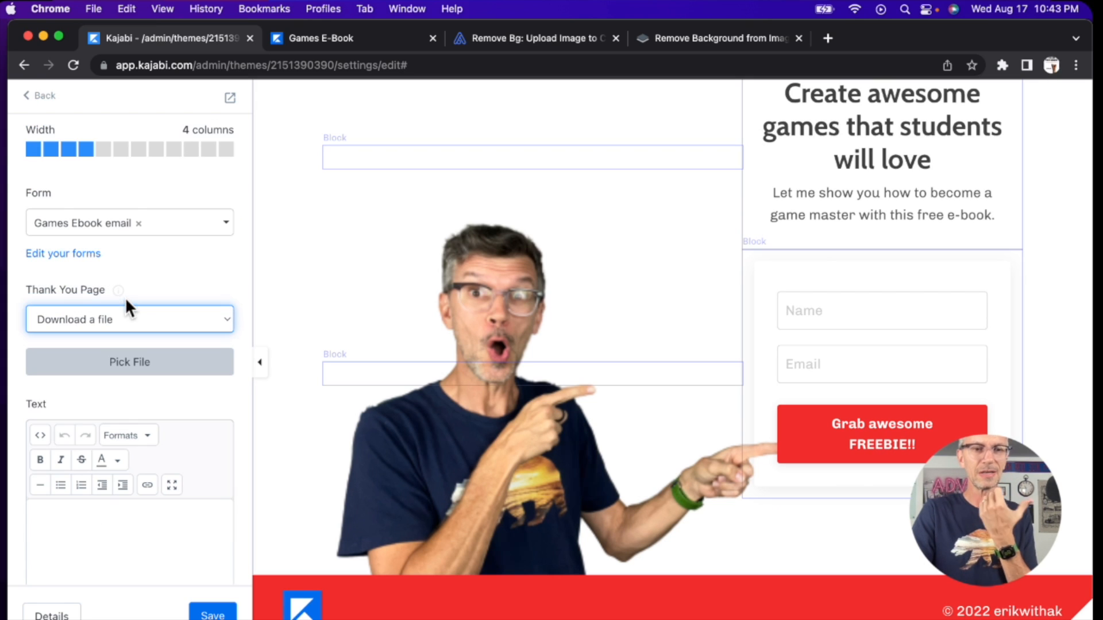
left_click(142, 368)
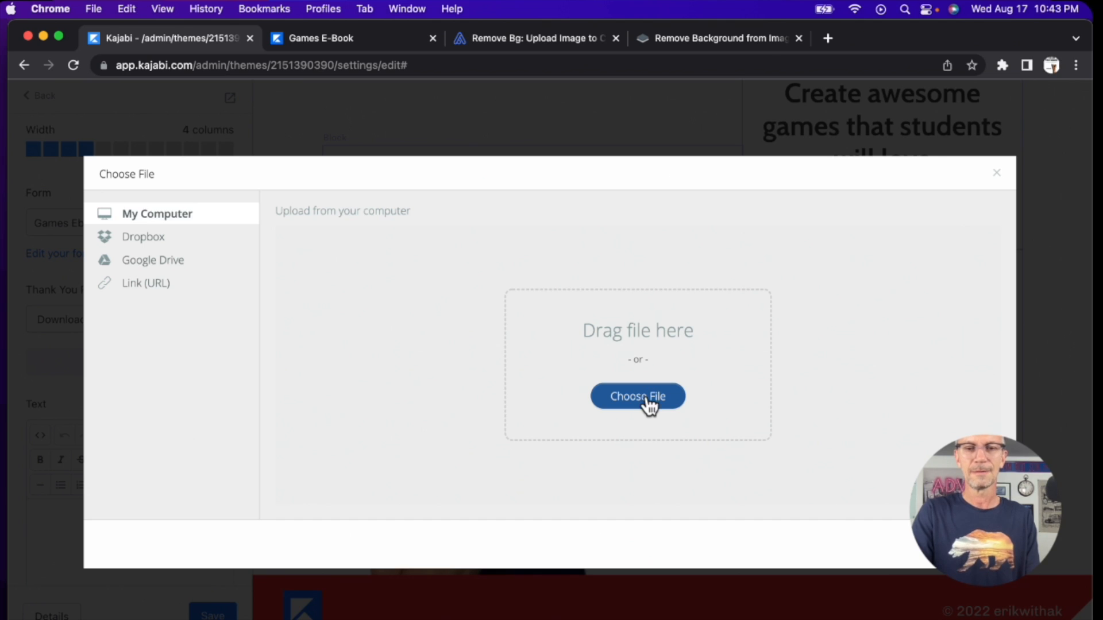
left_click(638, 396)
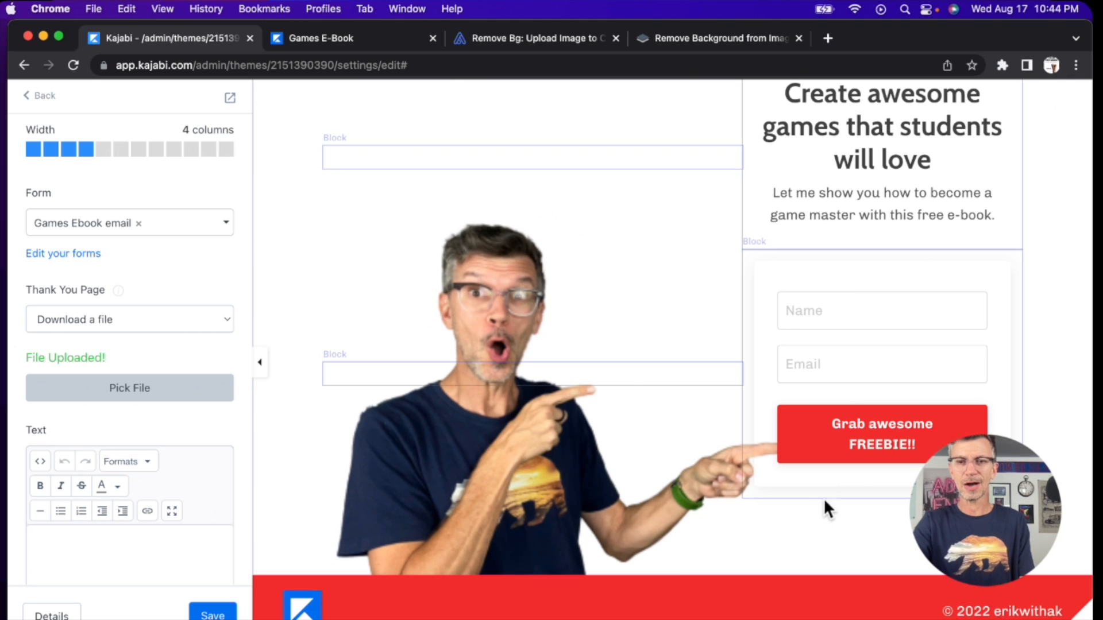
Step: Preview the page, test the opt-in form by submitting a name and e-mail address, and return to the page editor
left_click(230, 98)
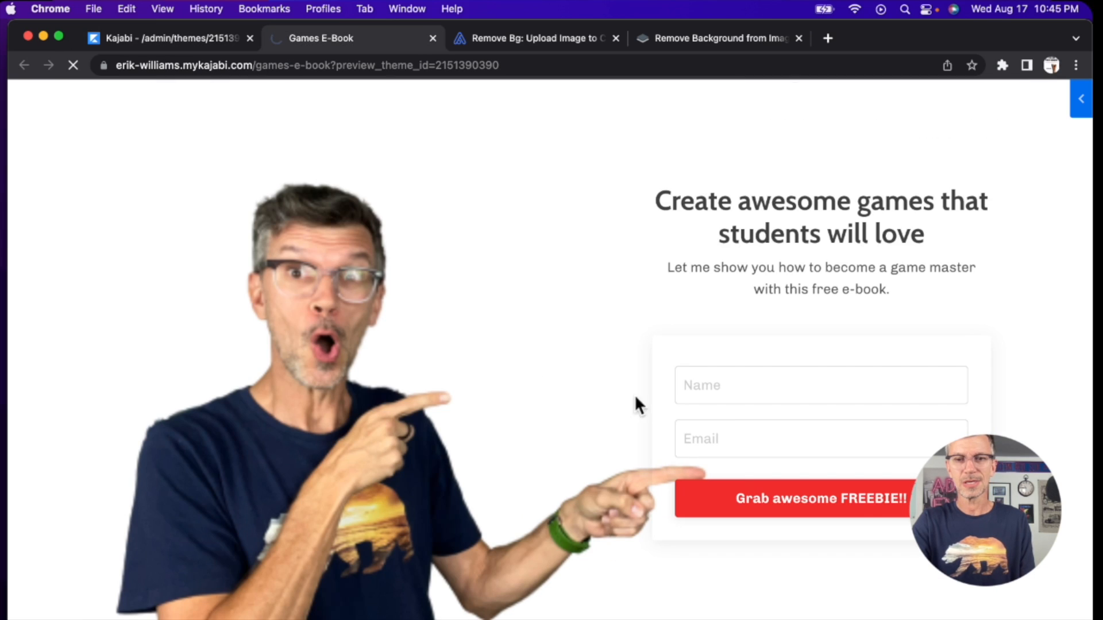
left_click(776, 499)
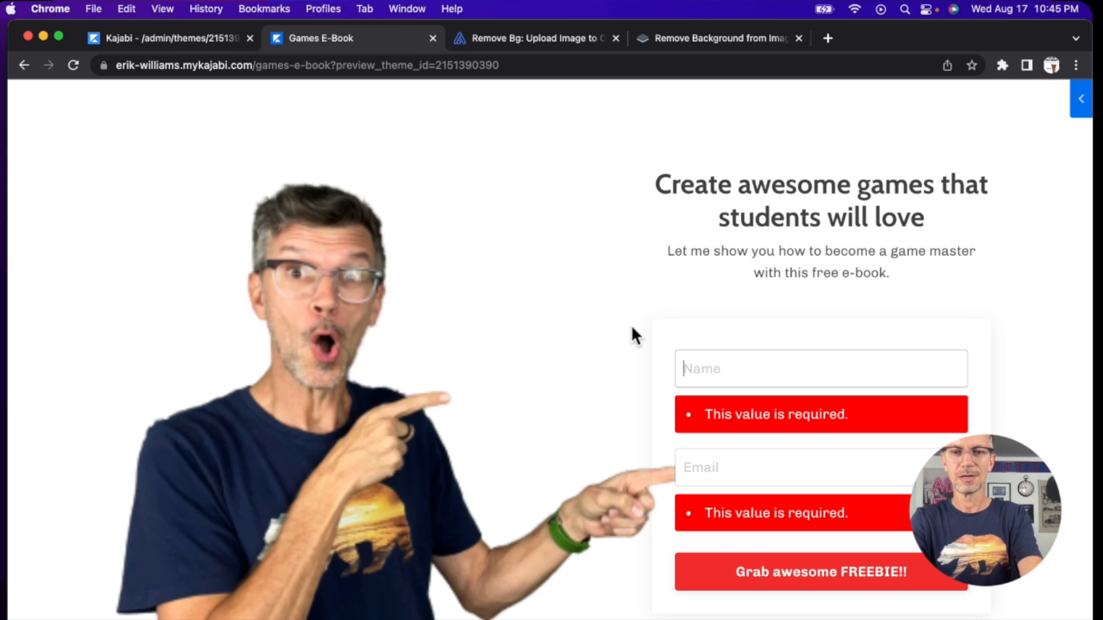
type("Erik w/a \"k")
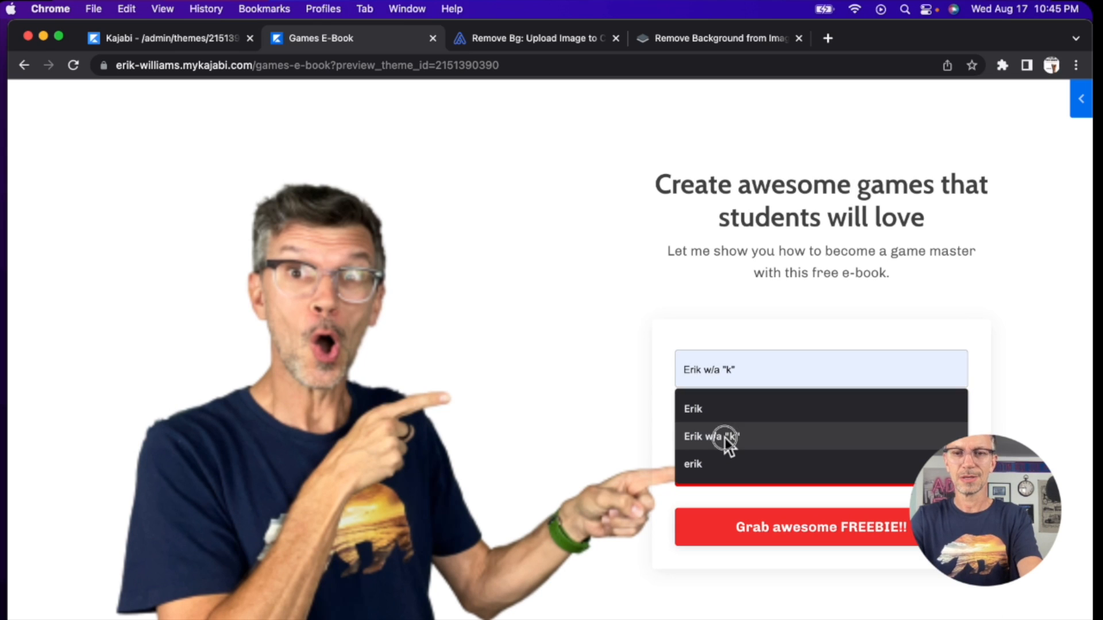
left_click(721, 437)
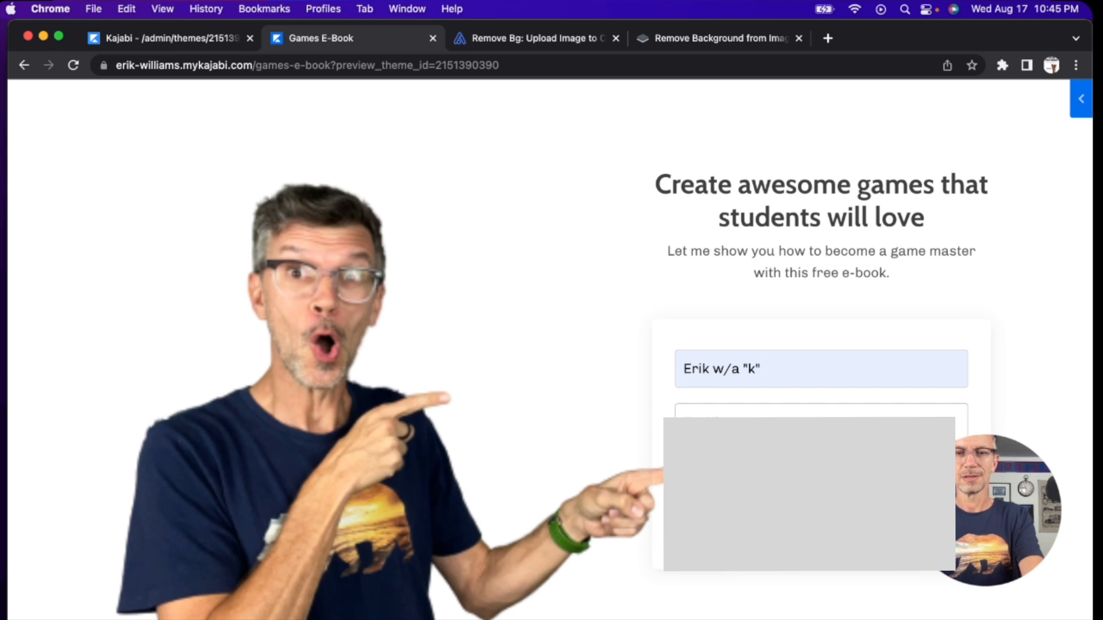
key("Return")
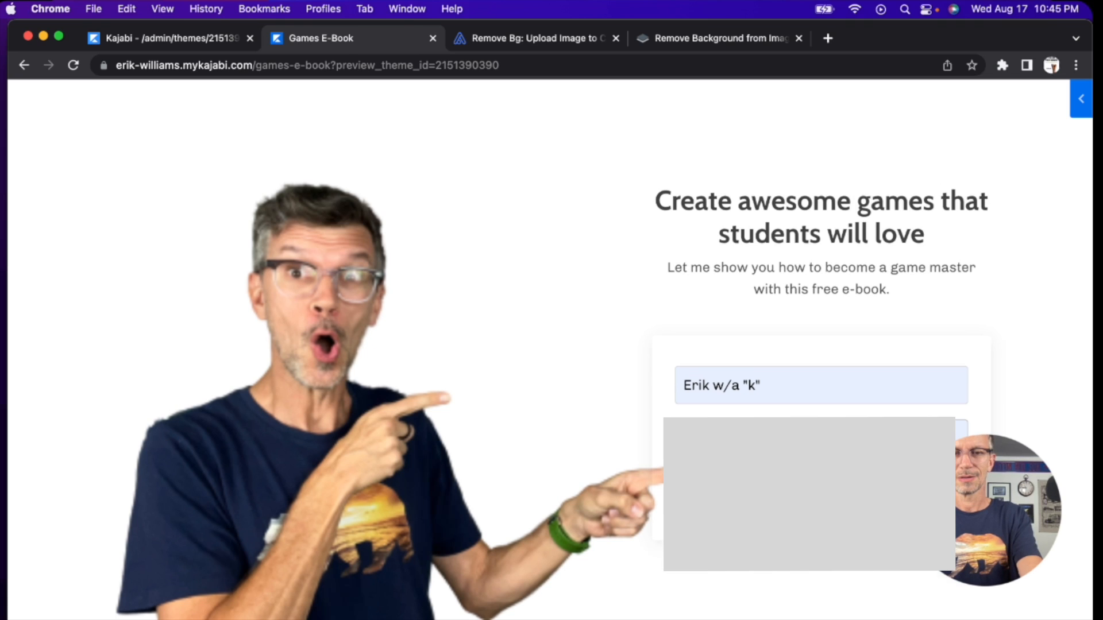
key("Return")
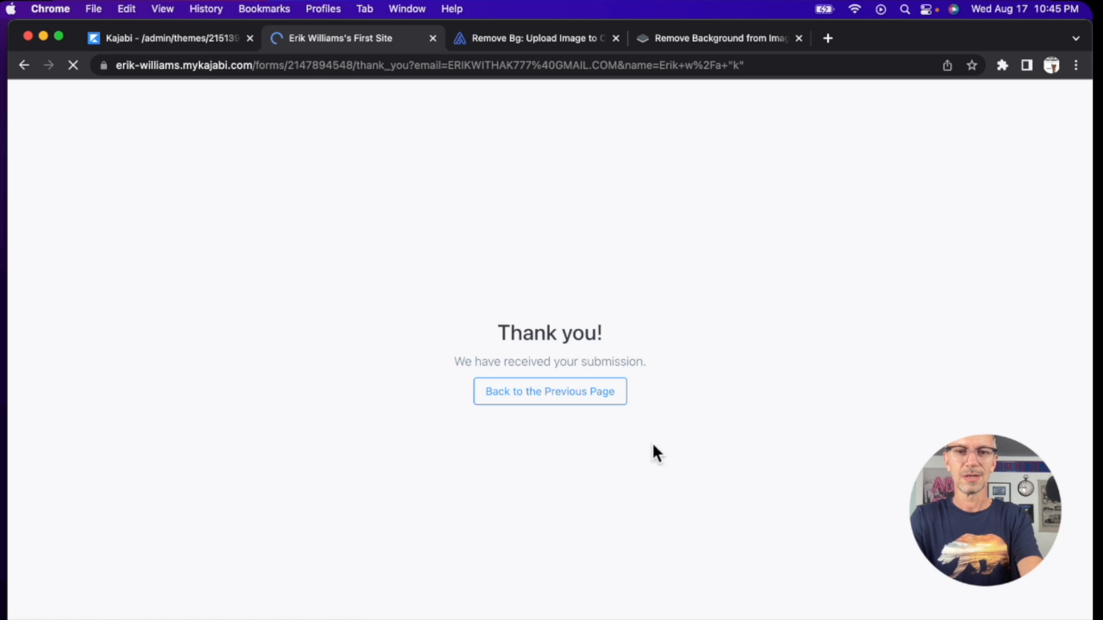
left_click(554, 401)
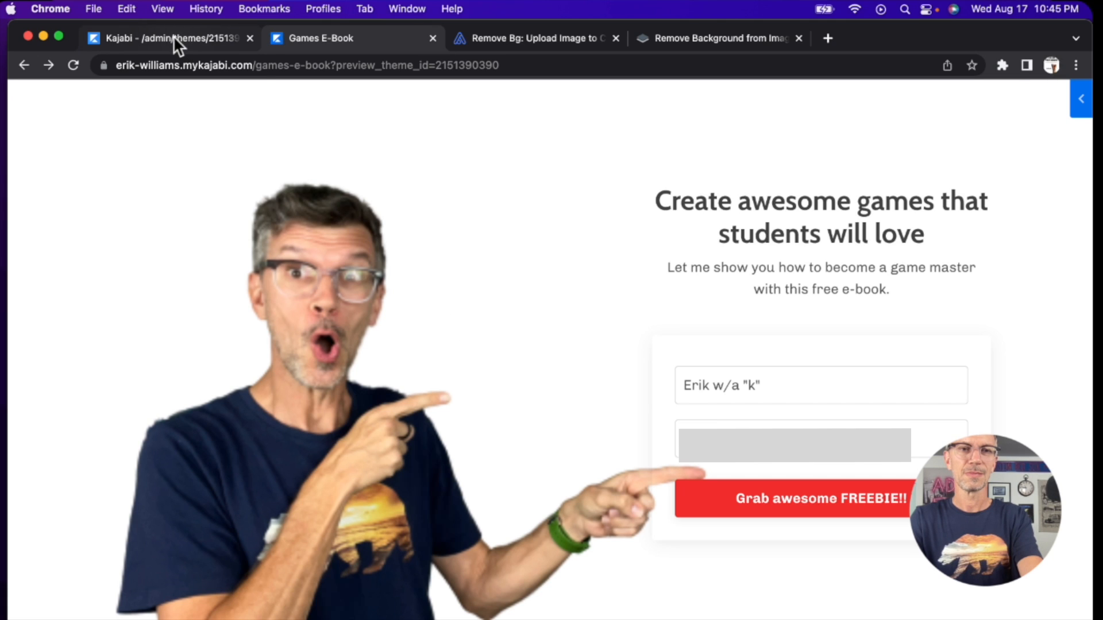
left_click(206, 37)
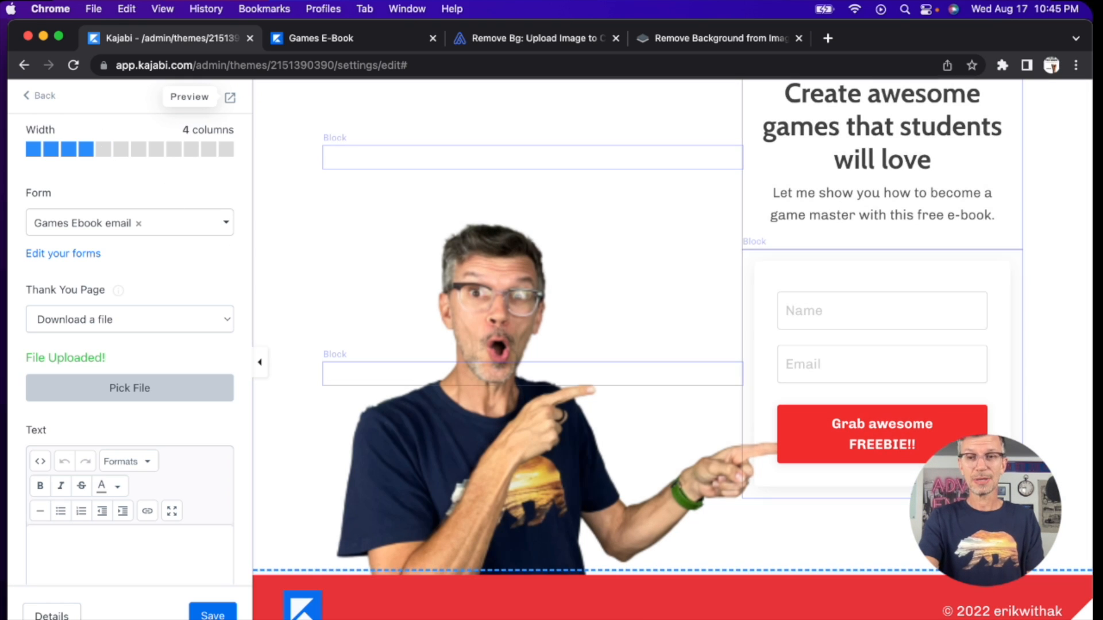
mouse_move(772, 619)
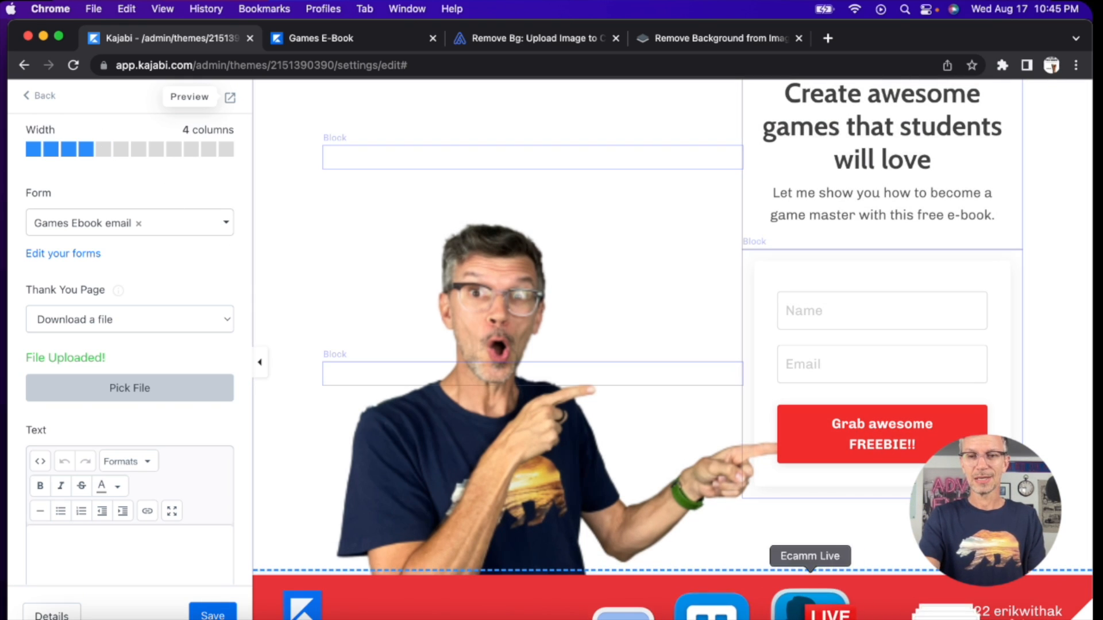
left_click(799, 608)
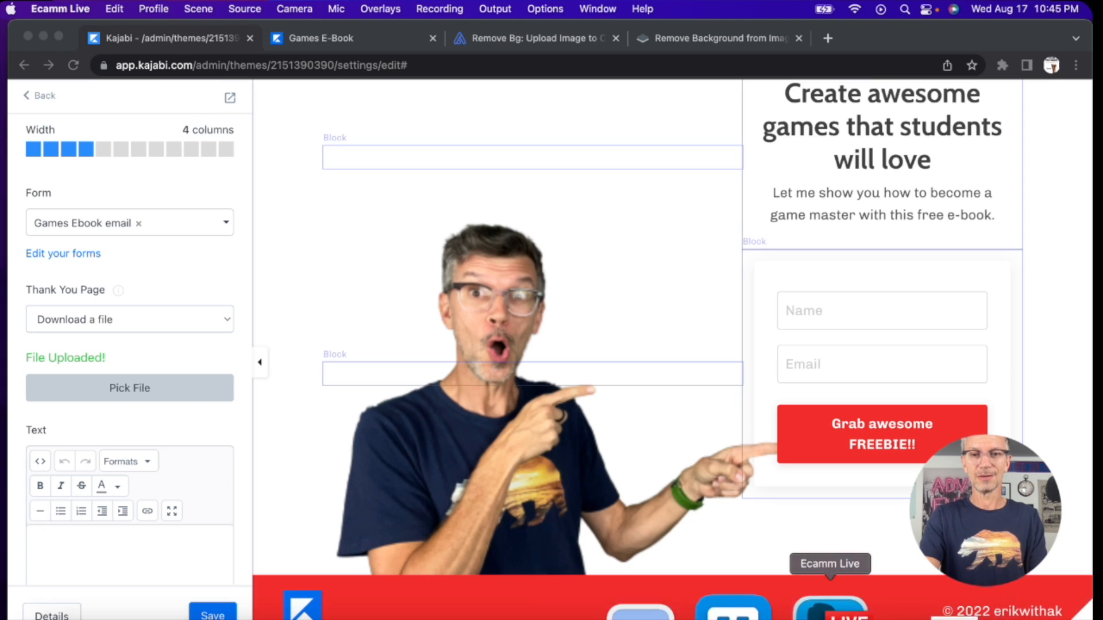